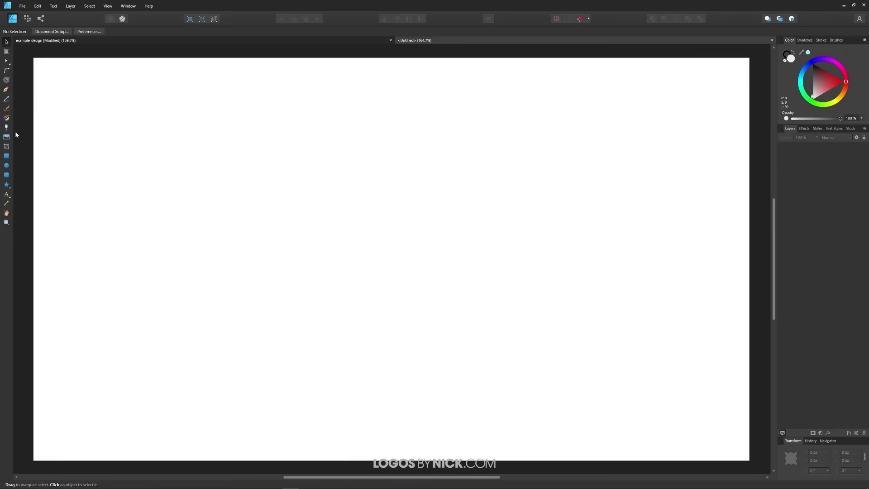
Draw a circle about 356 px in diameter near the middle of the page with the Ellipse tool.
{"action": "left_click", "coordinate": [6, 166]}
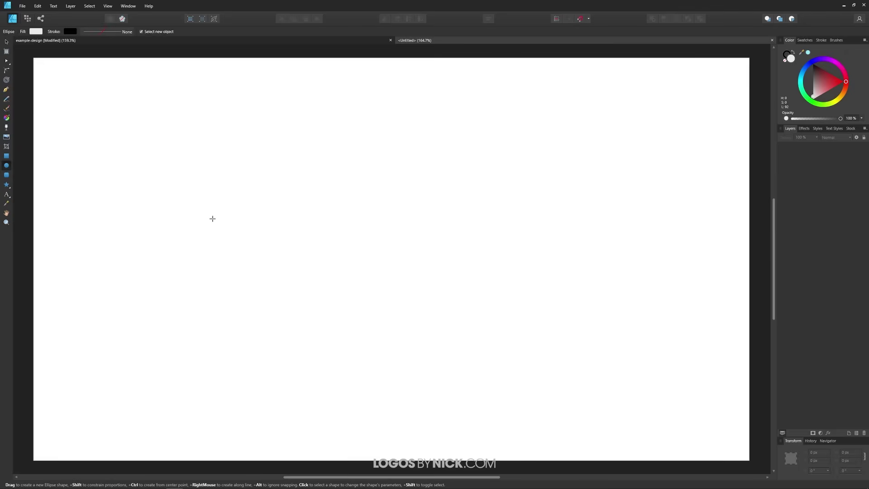
{"action": "left_click_drag", "start_coordinate": [287, 156], "coordinate": [491, 352]}
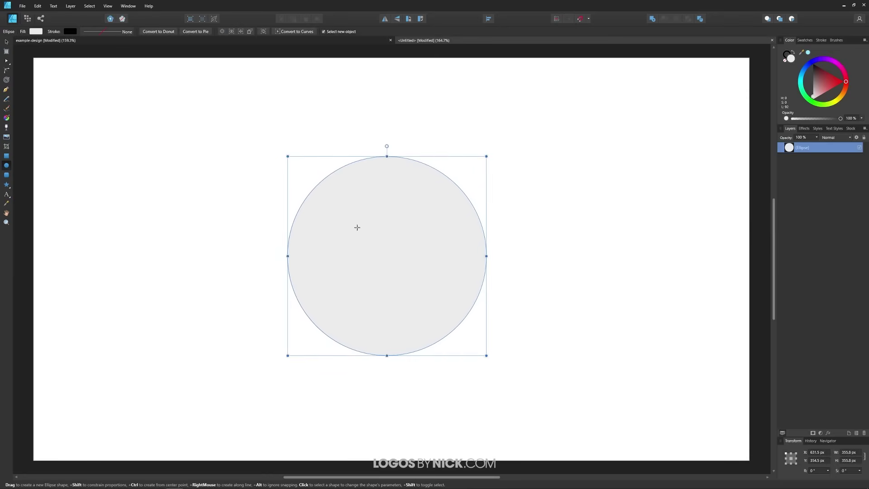
Apply a Linear gradient to the circle's fill with the Fill tool.
{"action": "left_click", "coordinate": [7, 118]}
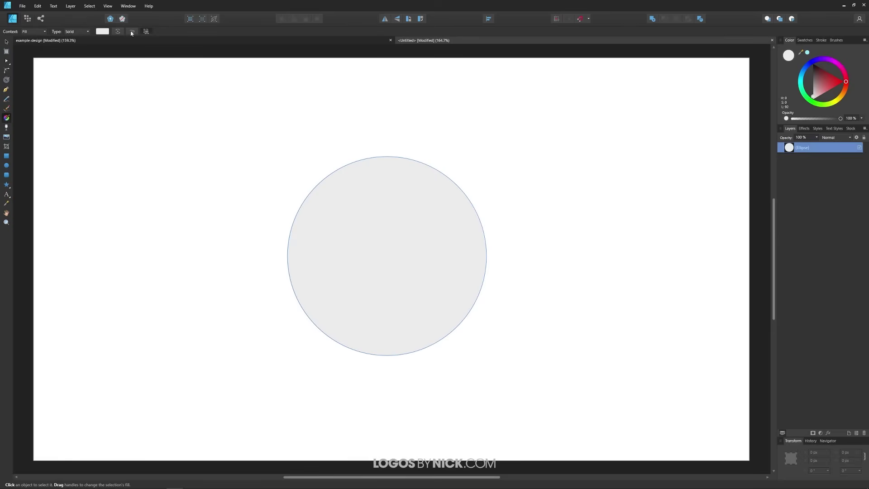
{"action": "left_click", "coordinate": [44, 33]}
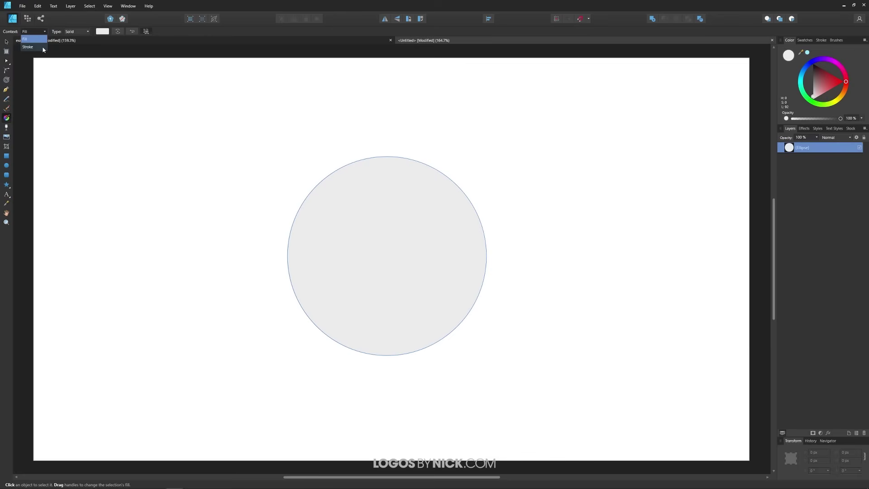
{"action": "left_click", "coordinate": [70, 18]}
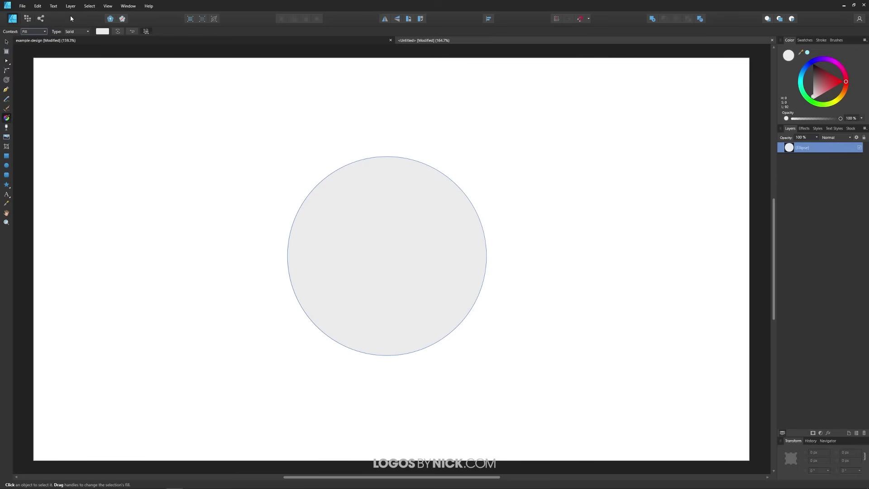
{"action": "left_click", "coordinate": [89, 32]}
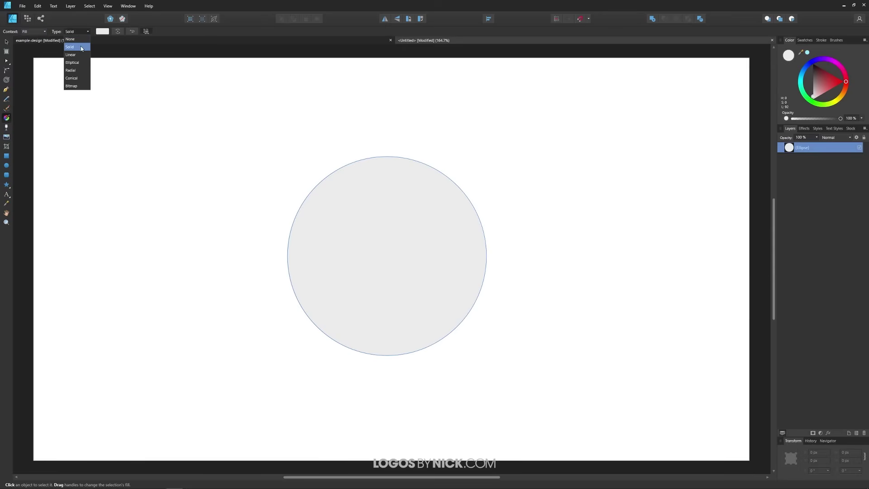
{"action": "left_click", "coordinate": [73, 55]}
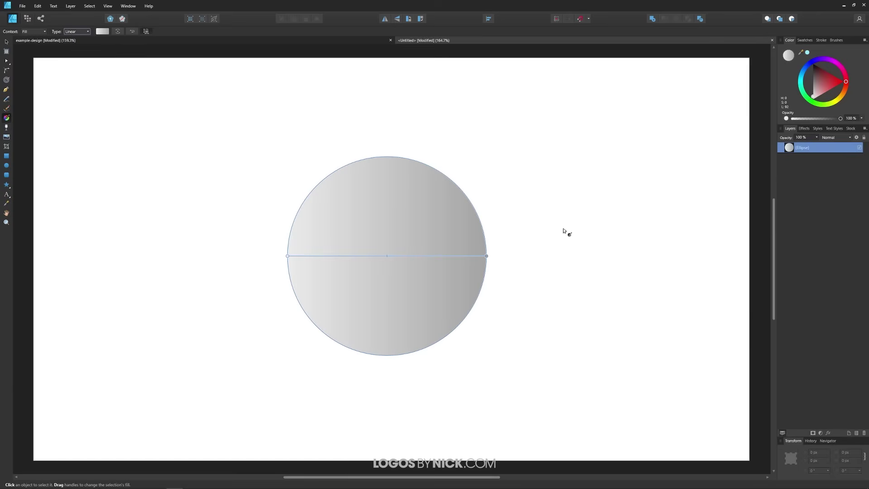
{"action": "left_click", "coordinate": [90, 32]}
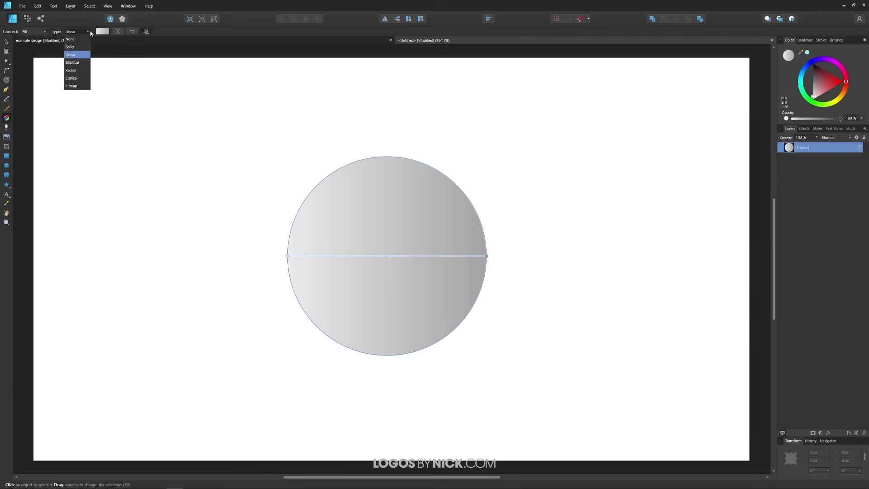
{"action": "left_click", "coordinate": [71, 54]}
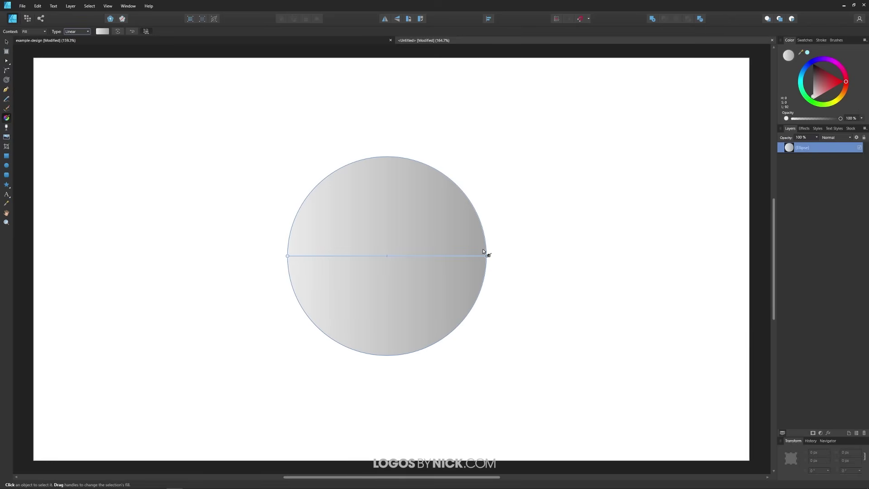
Try the Elliptical, Radial and Conical gradient types on the circle's fill and return it to Linear.
{"action": "left_click", "coordinate": [78, 31]}
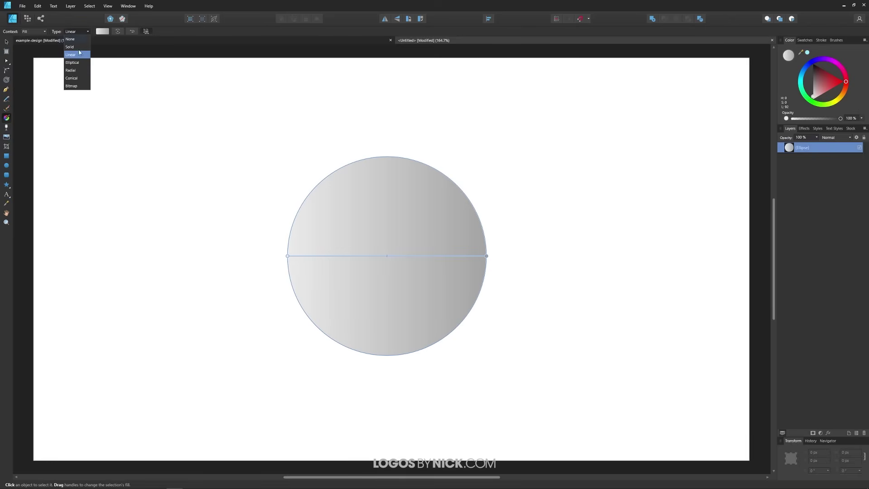
{"action": "left_click", "coordinate": [73, 63]}
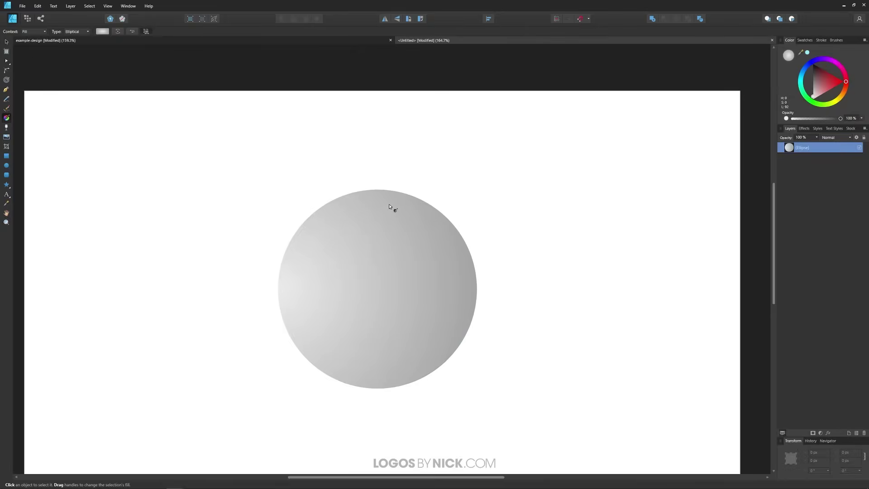
{"action": "left_click", "coordinate": [335, 218]}
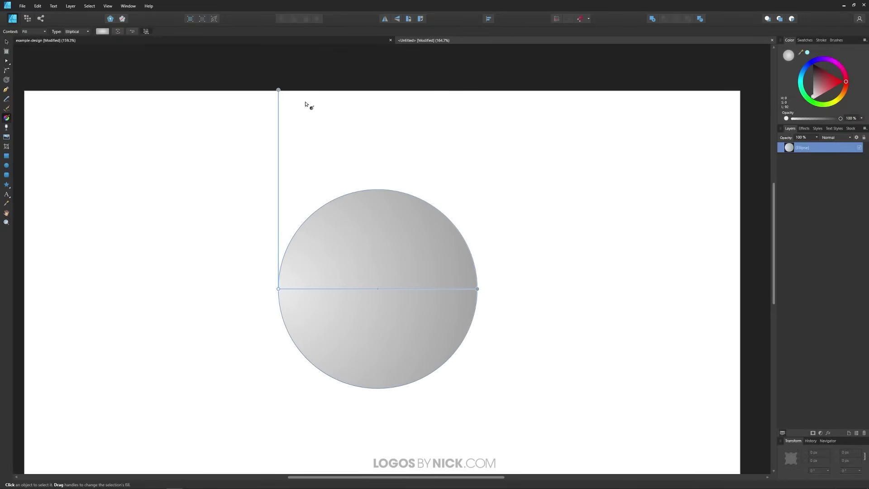
{"action": "left_click", "coordinate": [87, 32]}
{"action": "left_click", "coordinate": [78, 72]}
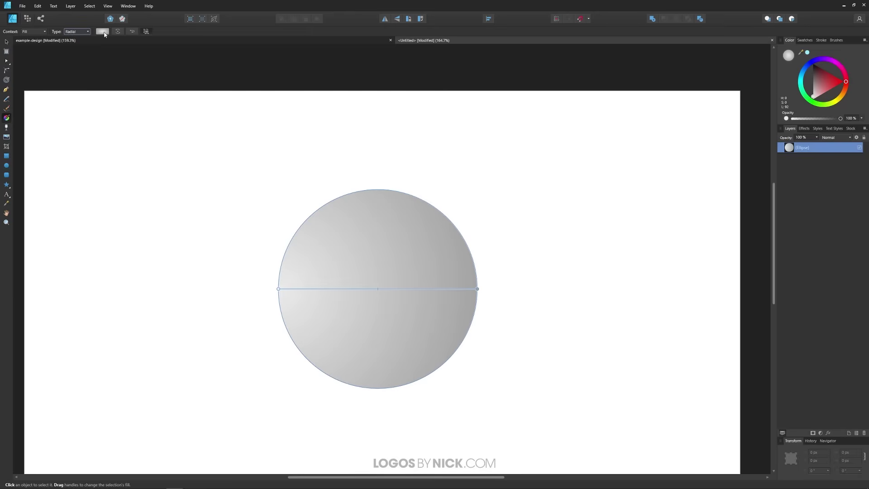
{"action": "left_click", "coordinate": [84, 33]}
{"action": "left_click", "coordinate": [72, 77]}
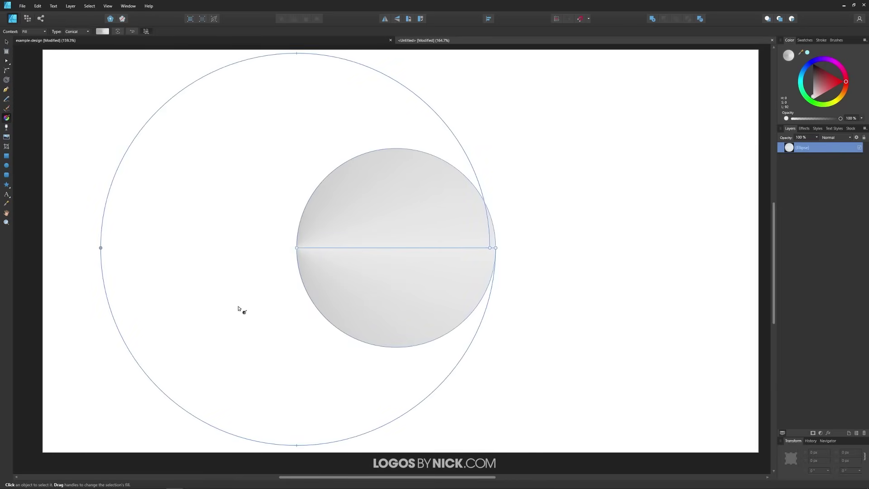
{"action": "left_click", "coordinate": [102, 31]}
{"action": "left_click", "coordinate": [102, 32]}
{"action": "left_click", "coordinate": [102, 32]}
{"action": "left_click", "coordinate": [88, 32]}
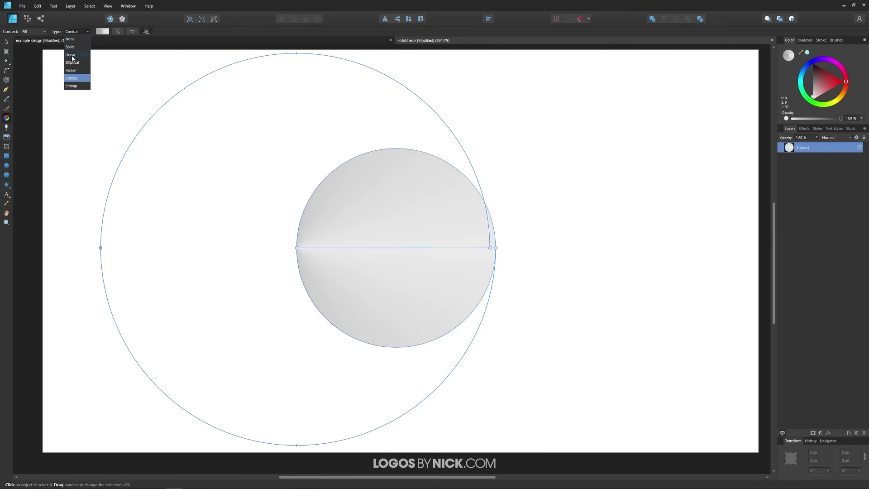
{"action": "left_click", "coordinate": [73, 58]}
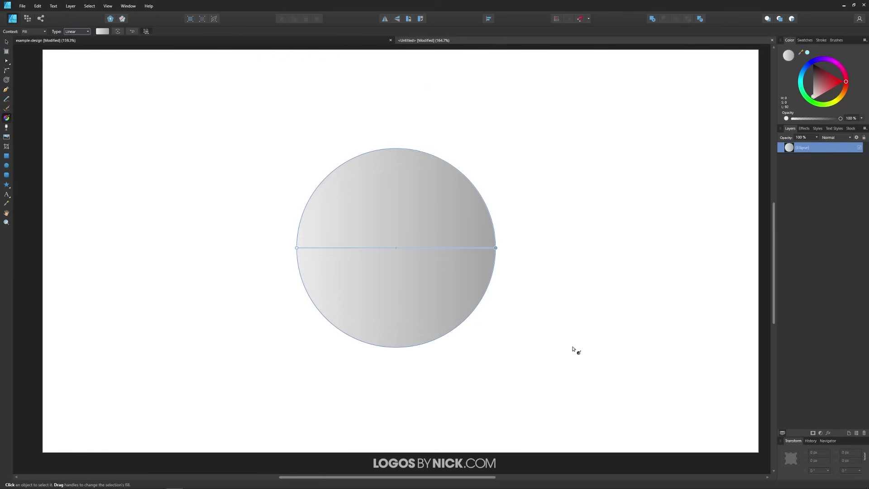
Shorten the linear gradient from both ends so the blend covers only a narrow band around the circle's centre.
{"action": "scroll", "coordinate": [425, 255], "scroll_direction": "up", "scroll_amount": 2}
{"action": "scroll", "coordinate": [425, 254], "scroll_direction": "up", "scroll_amount": 1}
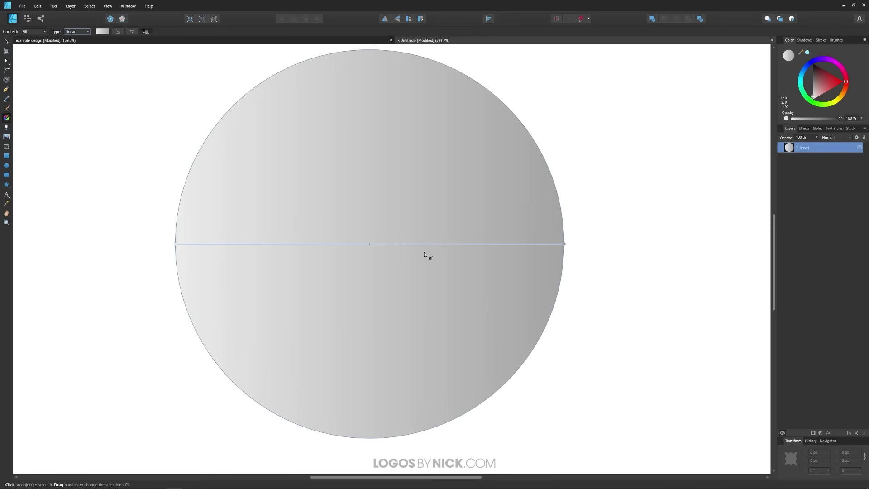
{"action": "scroll", "coordinate": [427, 252], "scroll_direction": "down", "scroll_amount": 1}
{"action": "left_click_drag", "start_coordinate": [225, 246], "coordinate": [340, 245]}
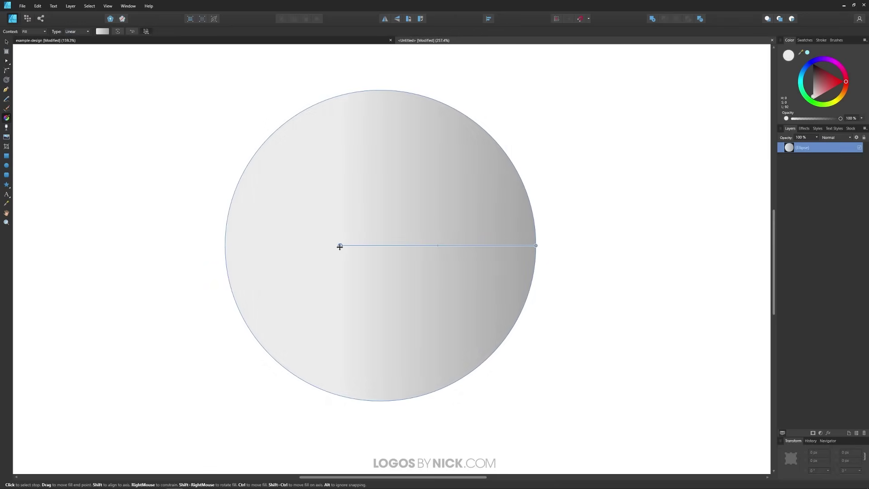
{"action": "left_click_drag", "start_coordinate": [537, 244], "coordinate": [416, 245]}
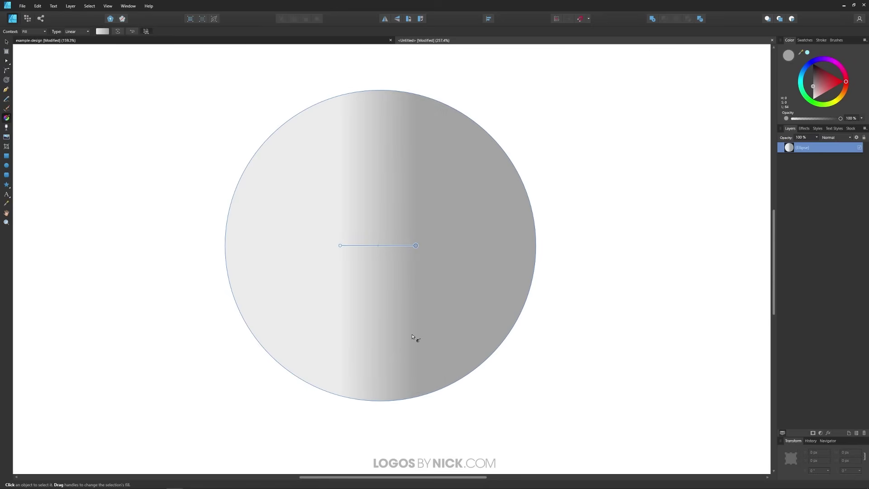
Color the gradient's light gray start stop golden yellow and its darker gray end stop pinkish red.
{"action": "left_click", "coordinate": [340, 245]}
{"action": "mouse_move", "coordinate": [841, 103]}
{"action": "left_mouse_down"}
{"action": "mouse_move", "coordinate": [833, 105]}
{"action": "mouse_move", "coordinate": [856, 109]}
{"action": "mouse_move", "coordinate": [849, 108]}
{"action": "left_mouse_up"}
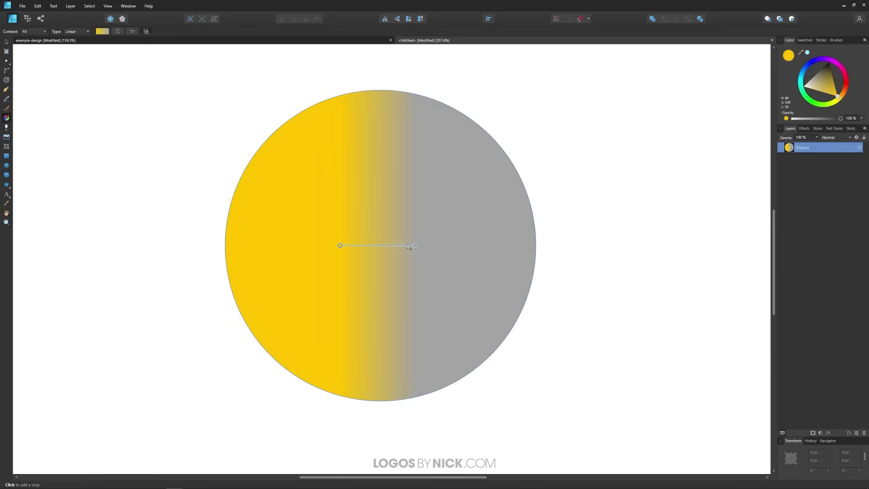
{"action": "left_click", "coordinate": [416, 245]}
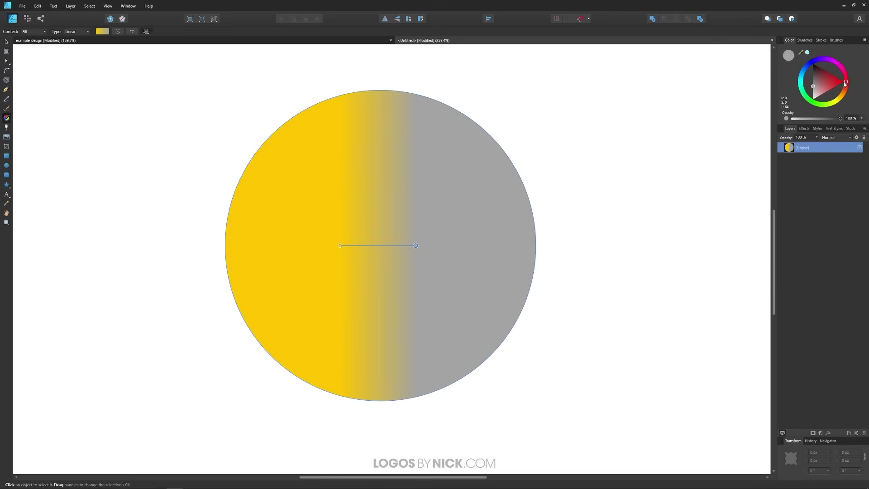
{"action": "left_click", "coordinate": [845, 83]}
{"action": "left_click_drag", "start_coordinate": [852, 91], "coordinate": [857, 69]}
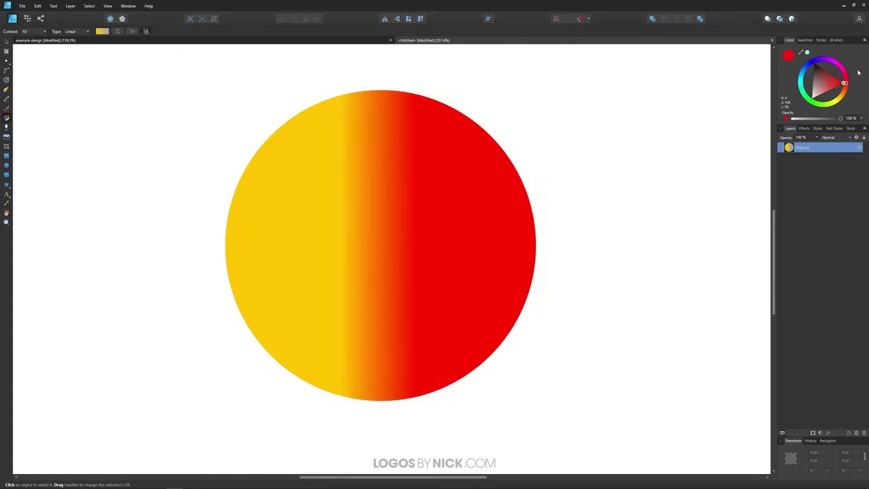
Stretch the gradient diagonally past the circle's edges, yellow at upper right and red at lower left, and shift its midpoint toward the yellow stop.
{"action": "scroll", "coordinate": [397, 267], "scroll_direction": "down", "scroll_amount": 1}
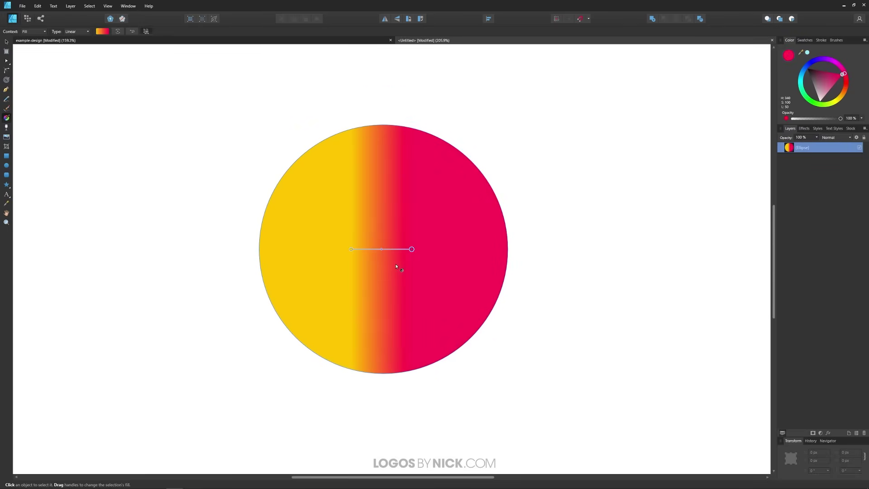
{"action": "left_click_drag", "start_coordinate": [413, 249], "coordinate": [273, 365]}
{"action": "left_click_drag", "start_coordinate": [352, 250], "coordinate": [461, 137]}
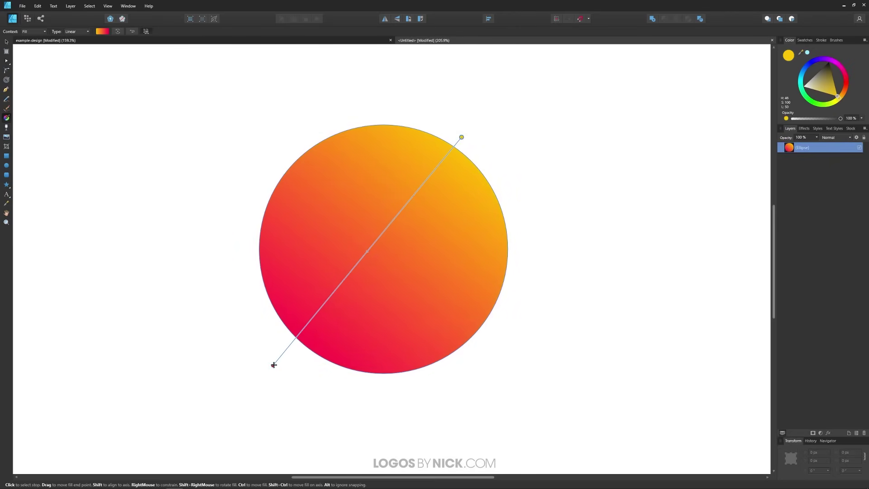
{"action": "left_click_drag", "start_coordinate": [273, 365], "coordinate": [240, 374]}
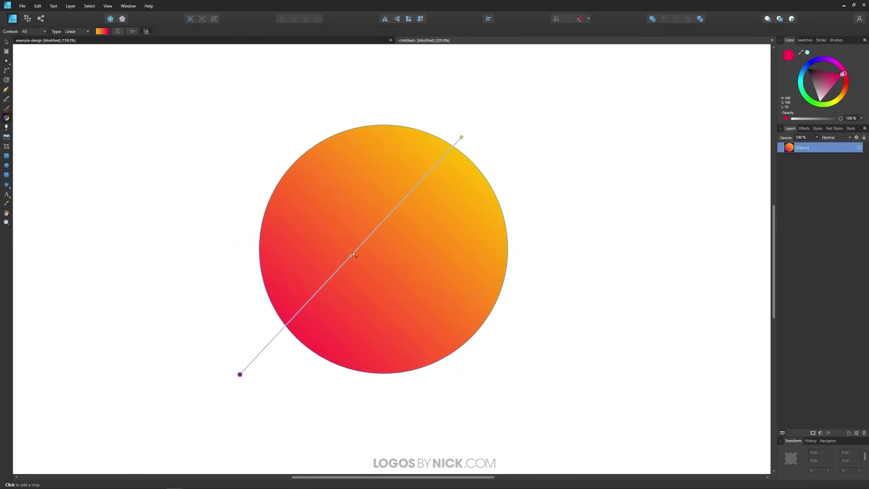
{"action": "left_click_drag", "start_coordinate": [351, 256], "coordinate": [378, 226]}
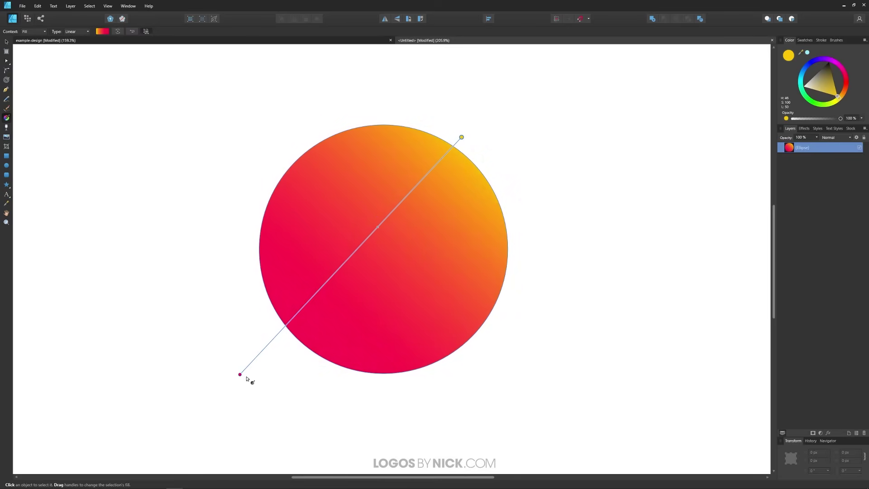
Run the gradient vertically inside the circle with yellow above red, and move its midpoint slightly downward.
{"action": "left_click_drag", "start_coordinate": [240, 375], "coordinate": [379, 330]}
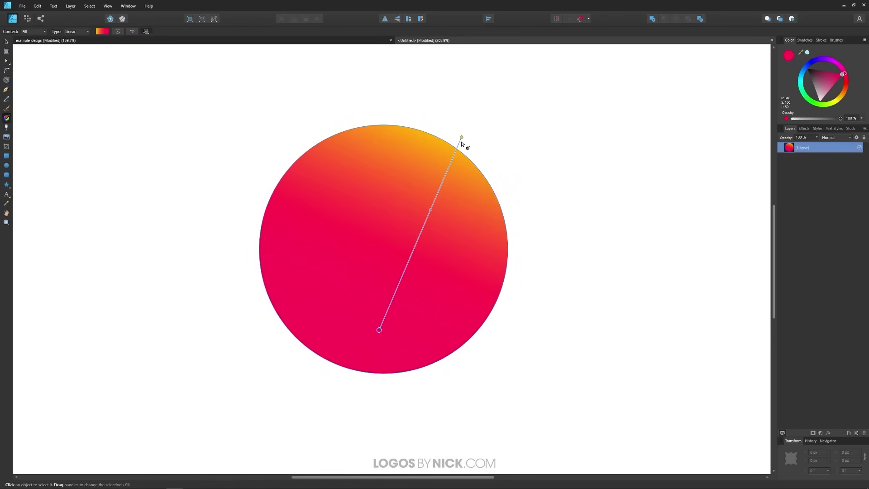
{"action": "left_click_drag", "start_coordinate": [462, 139], "coordinate": [381, 176]}
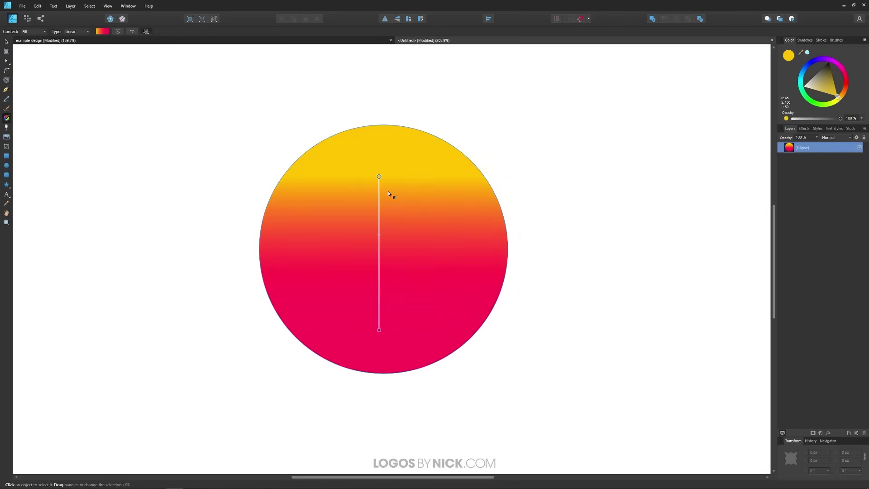
{"action": "mouse_move", "coordinate": [379, 234]}
{"action": "left_mouse_down"}
{"action": "mouse_move", "coordinate": [380, 199]}
{"action": "mouse_move", "coordinate": [391, 185]}
{"action": "mouse_move", "coordinate": [391, 326]}
{"action": "mouse_move", "coordinate": [385, 190]}
{"action": "mouse_move", "coordinate": [385, 241]}
{"action": "left_mouse_up"}
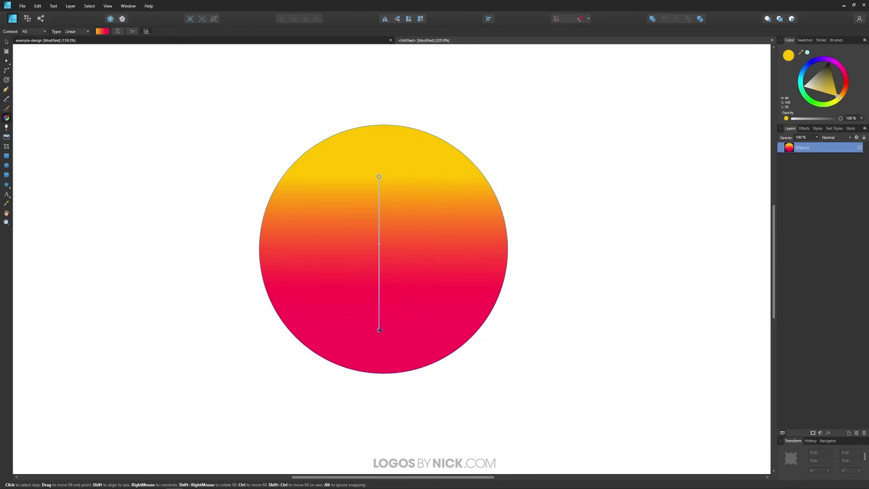
Run the gradient diagonally from the circle's lower-left edge to its upper-right edge and add a lime green stop near its middle.
{"action": "left_click_drag", "start_coordinate": [379, 329], "coordinate": [285, 321]}
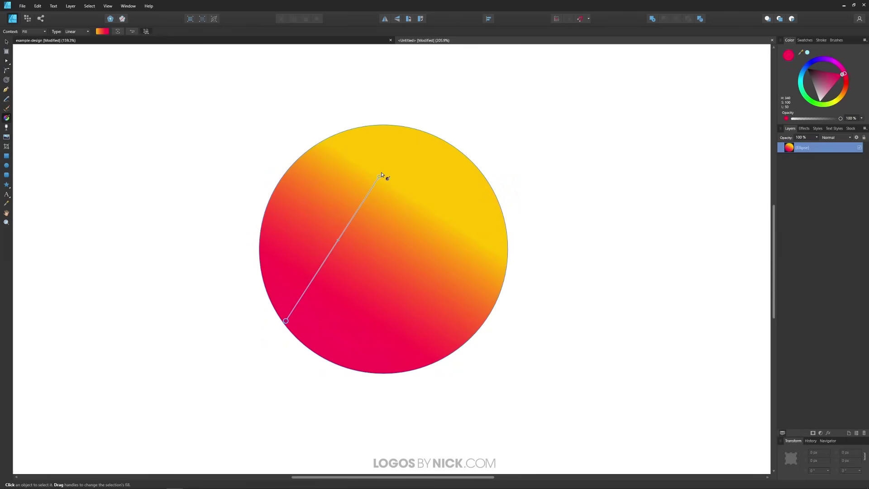
{"action": "left_click_drag", "start_coordinate": [380, 176], "coordinate": [486, 178]}
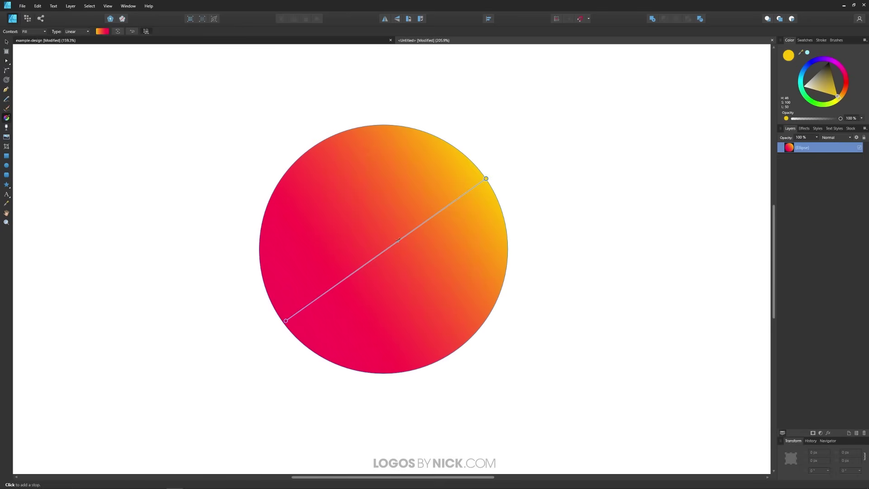
{"action": "left_click", "coordinate": [381, 254]}
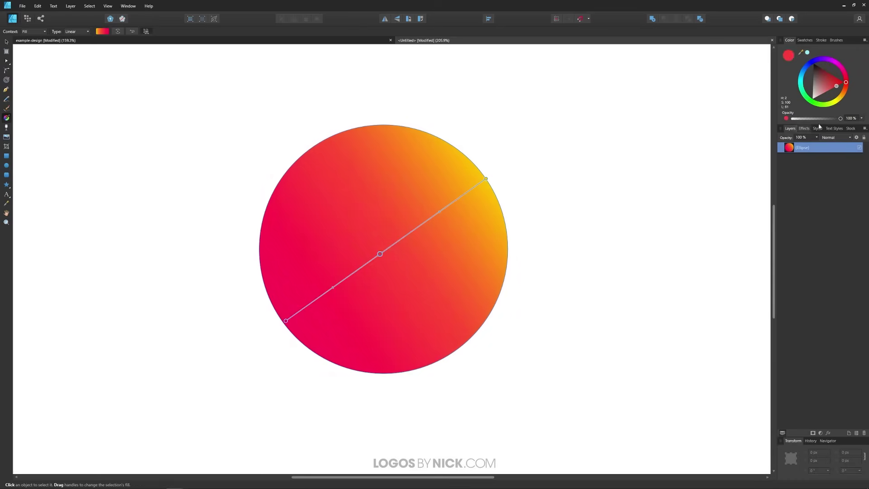
{"action": "left_click_drag", "start_coordinate": [839, 106], "coordinate": [843, 68]}
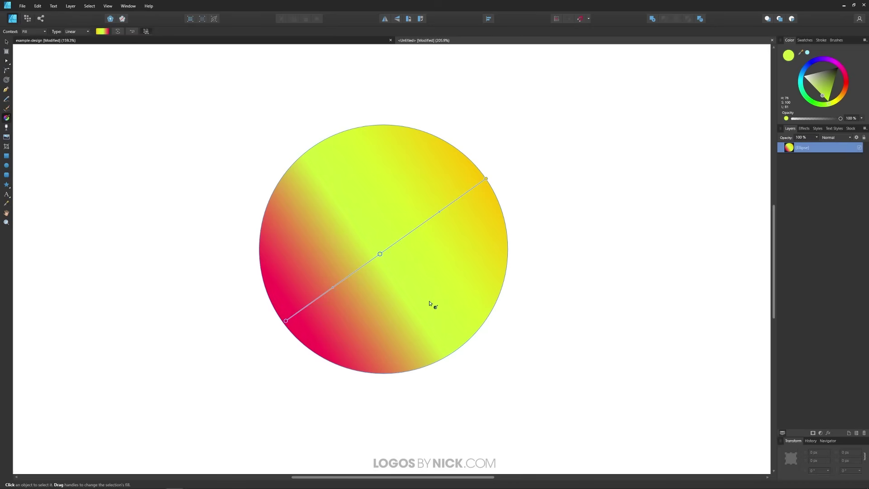
Change the circle's gradient type to Elliptical.
{"action": "left_click", "coordinate": [81, 32]}
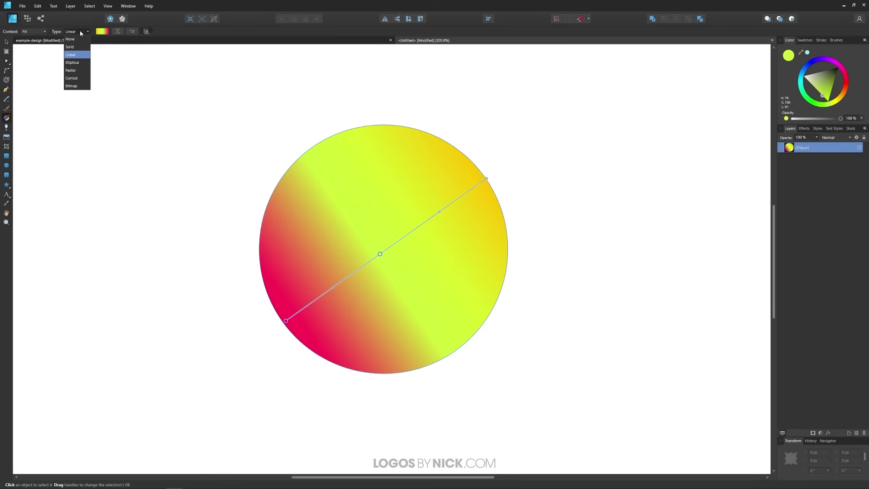
{"action": "left_click", "coordinate": [80, 63]}
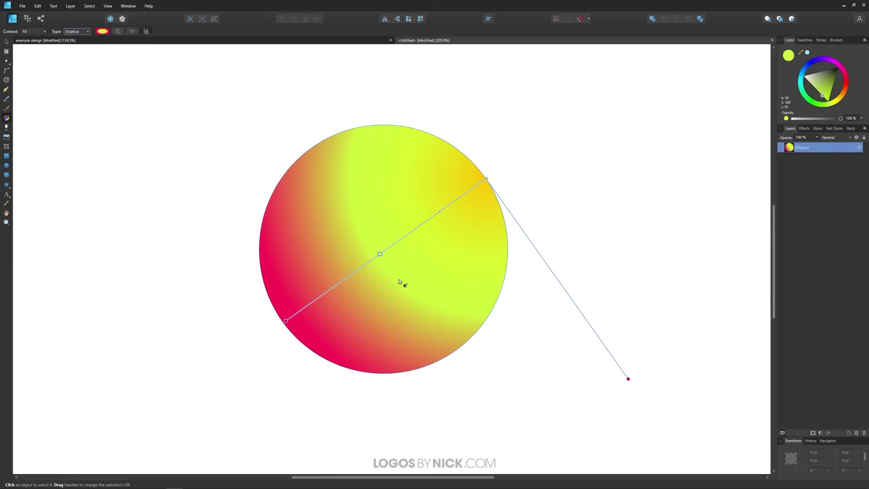
Clear the circle's gradient, fill it with solid light blue, and apply an Elliptical gradient type.
{"action": "left_click", "coordinate": [77, 31]}
{"action": "left_click", "coordinate": [75, 34]}
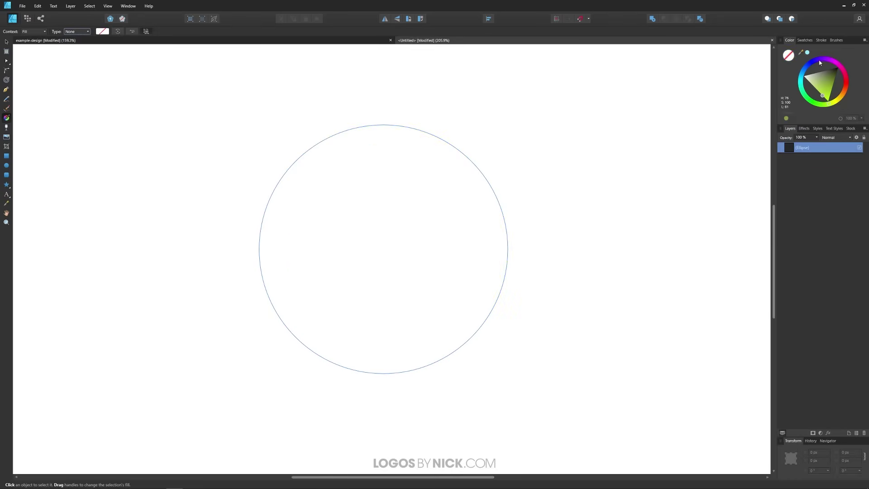
{"action": "left_click_drag", "start_coordinate": [821, 62], "coordinate": [803, 72]}
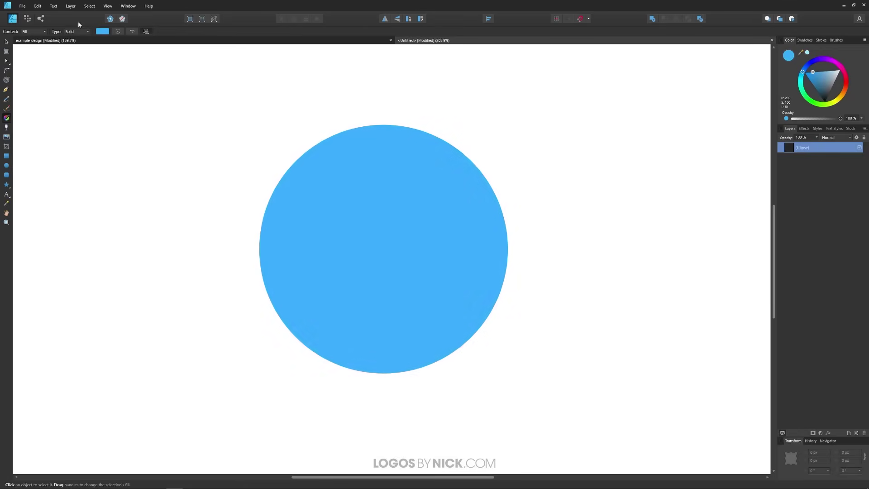
{"action": "left_click", "coordinate": [88, 31]}
{"action": "left_click", "coordinate": [72, 62]}
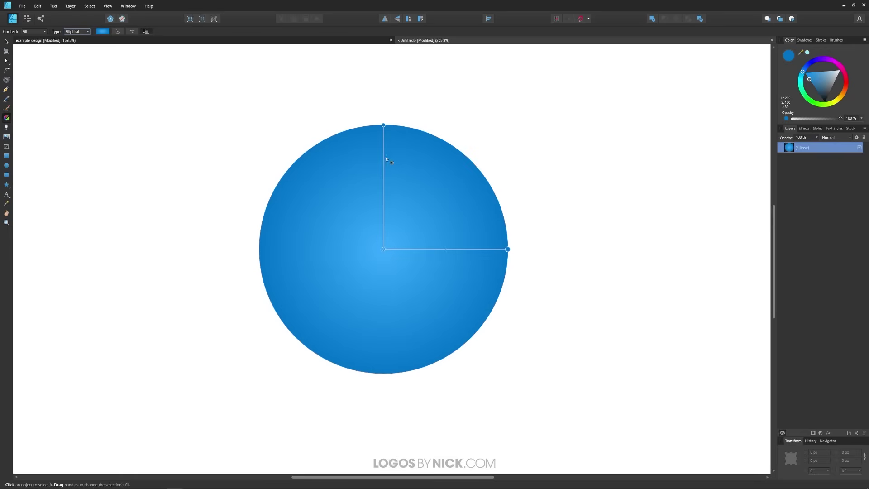
Set the elliptical gradient's center stop to white and its outer stop to a darker blue.
{"action": "left_click", "coordinate": [385, 249]}
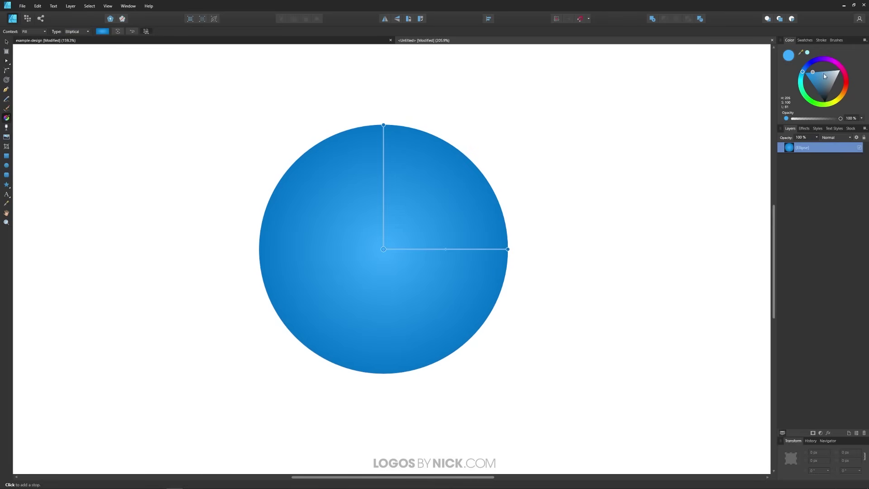
{"action": "left_click_drag", "start_coordinate": [832, 70], "coordinate": [848, 70]}
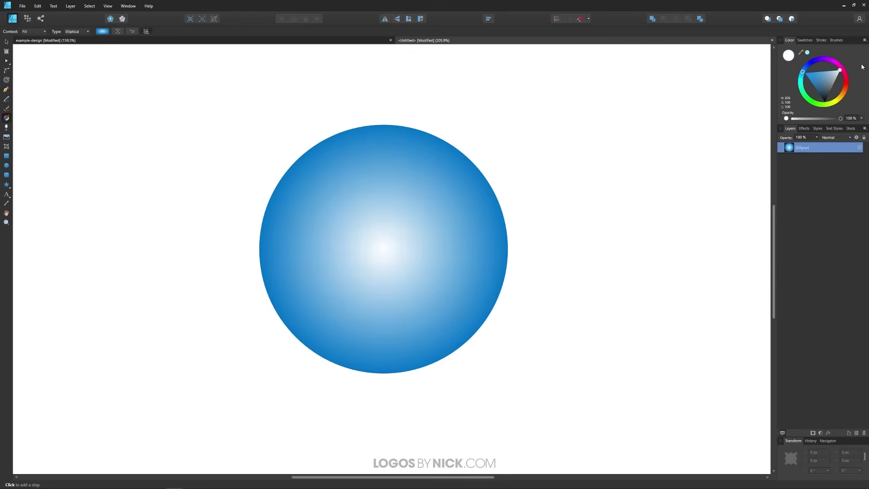
{"action": "left_click", "coordinate": [508, 249]}
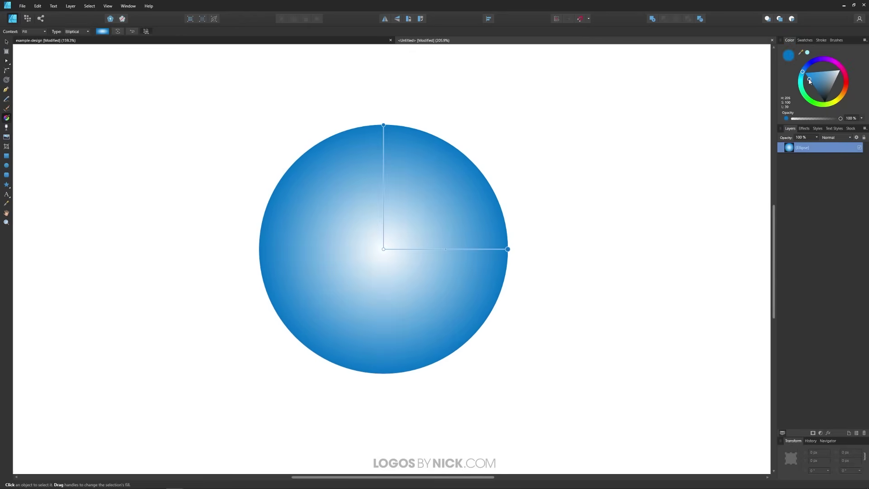
{"action": "left_click_drag", "start_coordinate": [810, 81], "coordinate": [816, 85]}
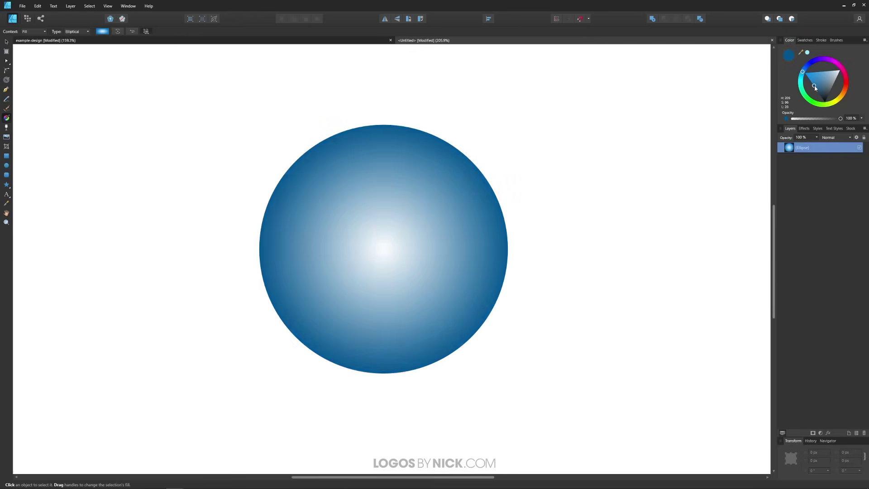
Add a bright sky-blue stop near the middle of the horizontal gradient line and pull the outer handle slightly inside the circle's edge.
{"action": "left_click", "coordinate": [439, 250]}
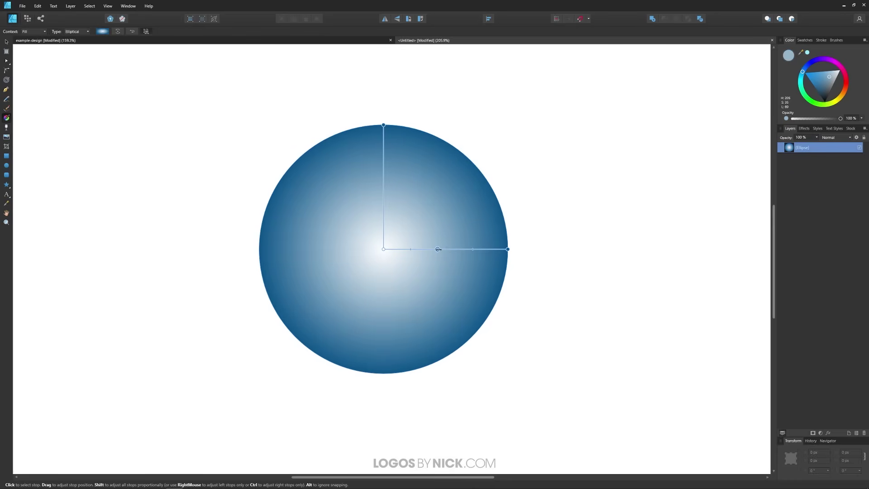
{"action": "mouse_move", "coordinate": [829, 76]}
{"action": "left_mouse_down"}
{"action": "mouse_move", "coordinate": [817, 68]}
{"action": "mouse_move", "coordinate": [800, 73]}
{"action": "left_mouse_up"}
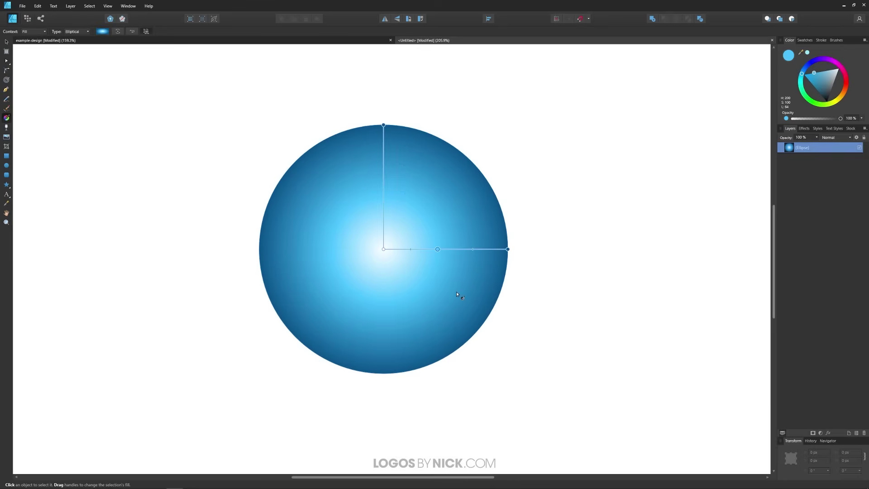
{"action": "mouse_move", "coordinate": [507, 250]}
{"action": "left_mouse_down"}
{"action": "mouse_move", "coordinate": [443, 250]}
{"action": "mouse_move", "coordinate": [497, 249]}
{"action": "left_mouse_up"}
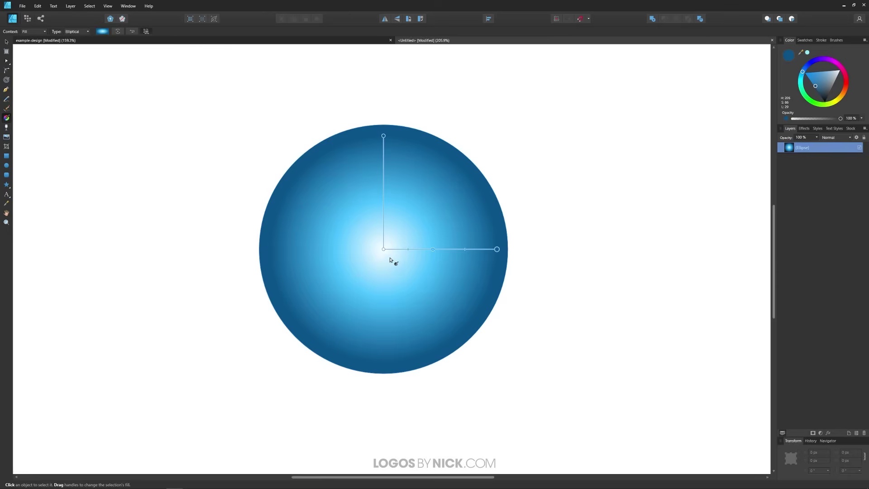
Shift the elliptical gradient's white center toward the upper right, extend its horizontal handle past the circle, and move the sky-blue stop closer to the center.
{"action": "left_click_drag", "start_coordinate": [384, 249], "coordinate": [413, 191]}
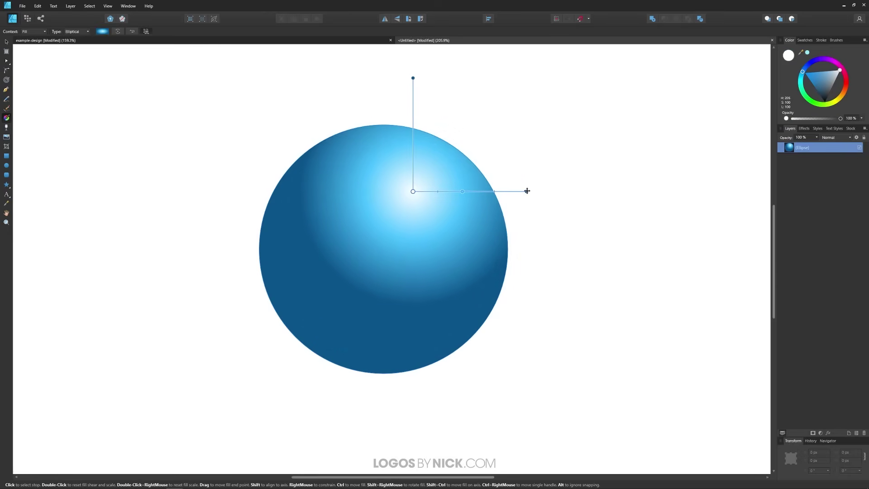
{"action": "left_click_drag", "start_coordinate": [526, 191], "coordinate": [563, 191]}
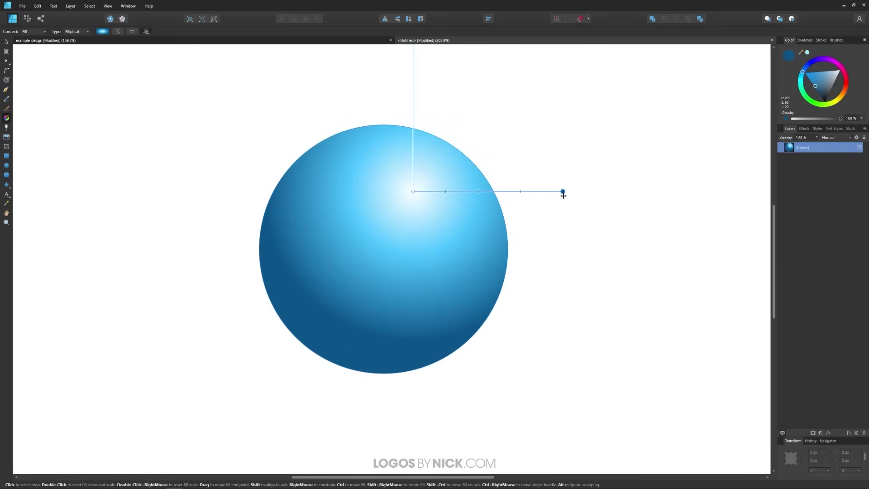
{"action": "left_click_drag", "start_coordinate": [485, 192], "coordinate": [463, 191]}
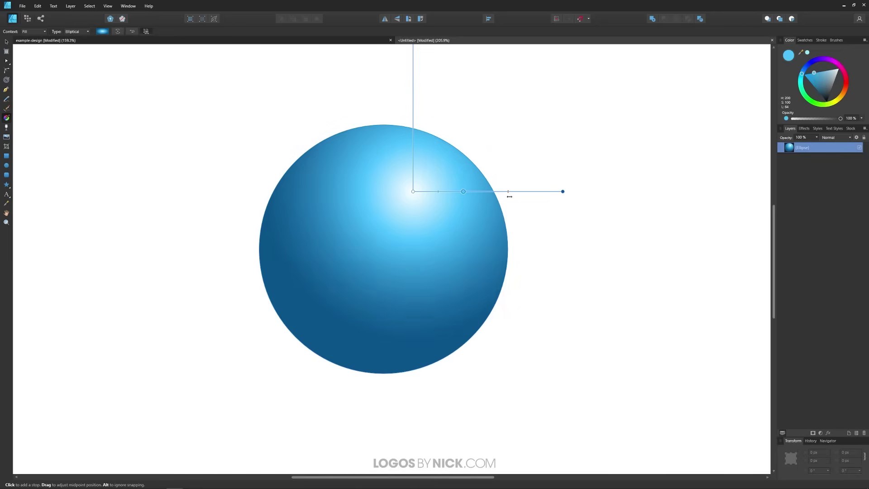
Shorten the gradient's outer handle to just beyond the circle's edge and move the white center slightly back toward the lower left.
{"action": "left_click", "coordinate": [562, 192]}
{"action": "left_click_drag", "start_coordinate": [560, 191], "coordinate": [531, 191]}
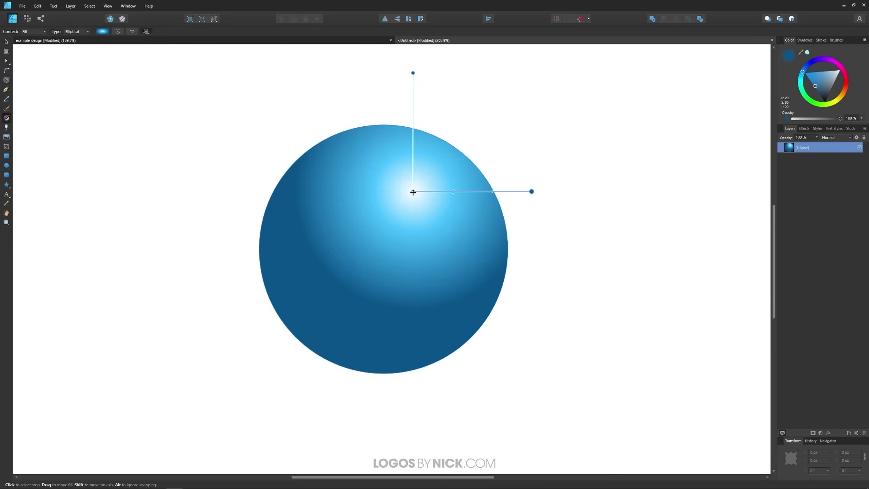
{"action": "left_click_drag", "start_coordinate": [413, 192], "coordinate": [400, 205]}
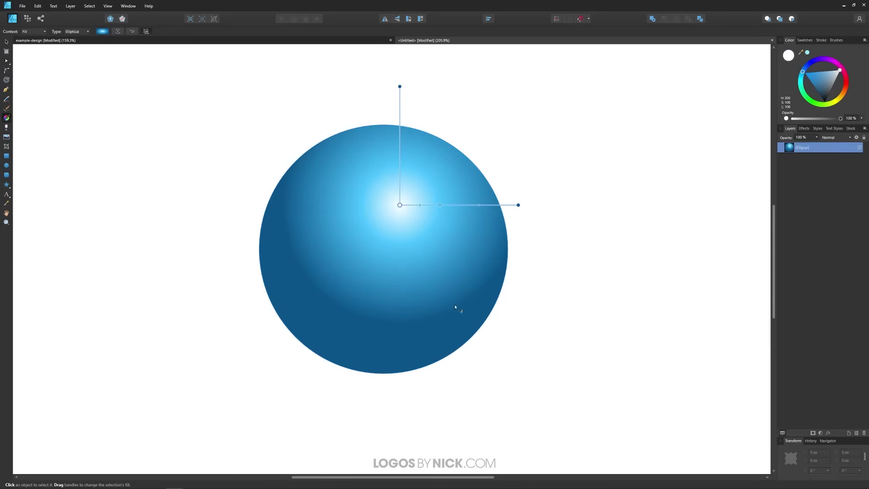
Reset the circle to a solid bright blue fill and apply a Radial gradient type.
{"action": "left_click", "coordinate": [77, 31]}
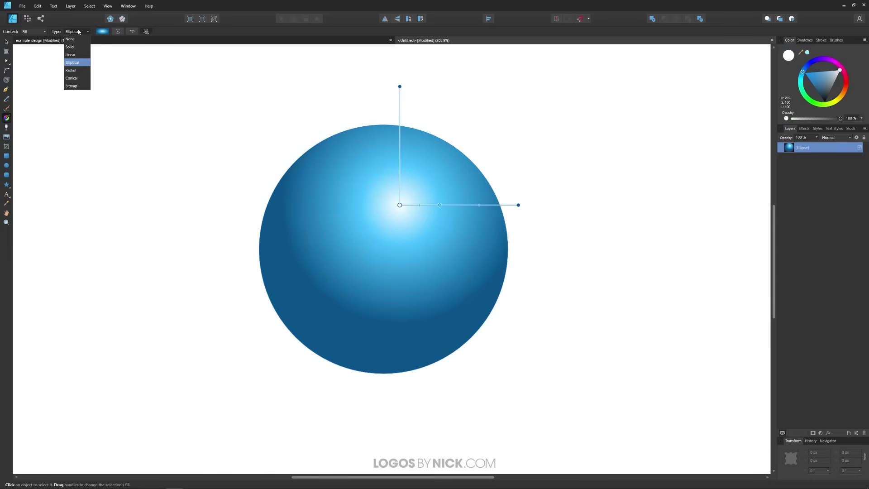
{"action": "left_click", "coordinate": [77, 47]}
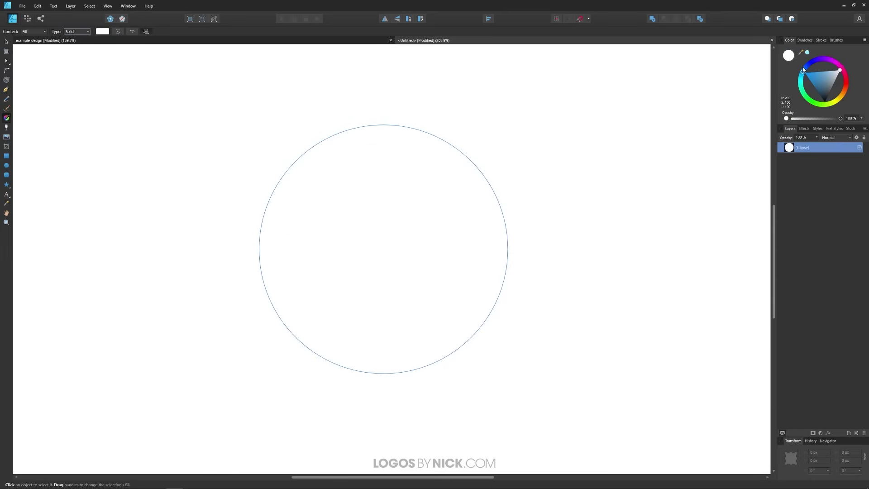
{"action": "left_click_drag", "start_coordinate": [803, 66], "coordinate": [805, 72]}
{"action": "left_click", "coordinate": [85, 33]}
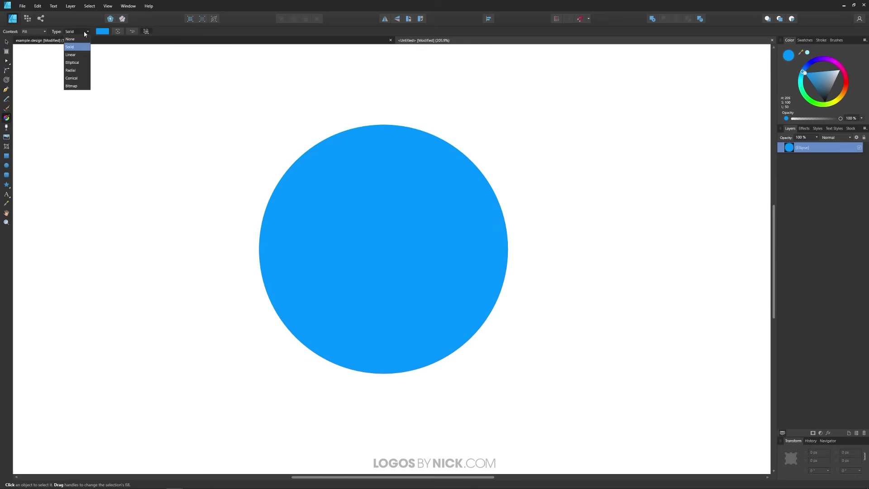
{"action": "left_click", "coordinate": [83, 71]}
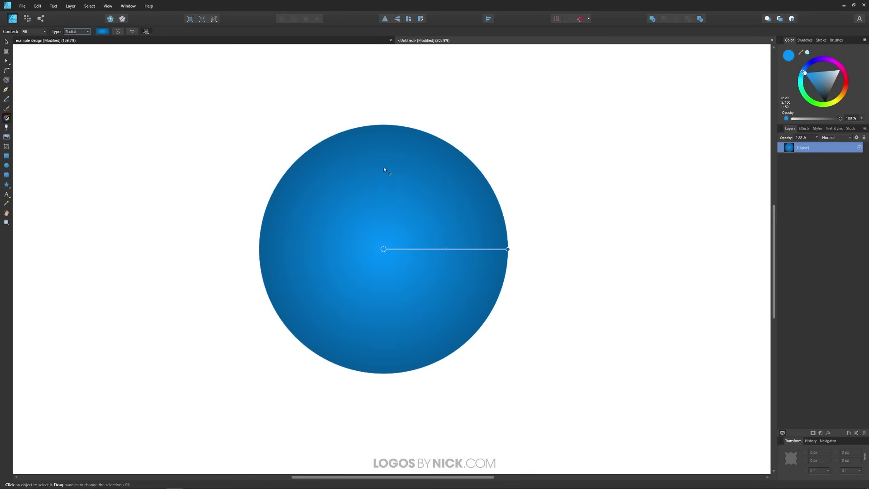
Switch the gradient to Elliptical, try squeezing it into a narrow vertical ellipse with the horizontal handle, and undo the squeeze.
{"action": "left_click", "coordinate": [80, 32]}
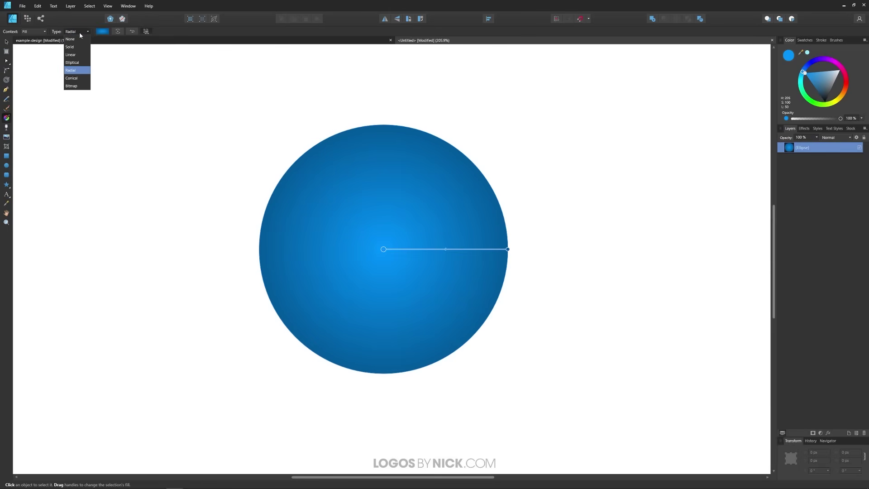
{"action": "left_click", "coordinate": [70, 63]}
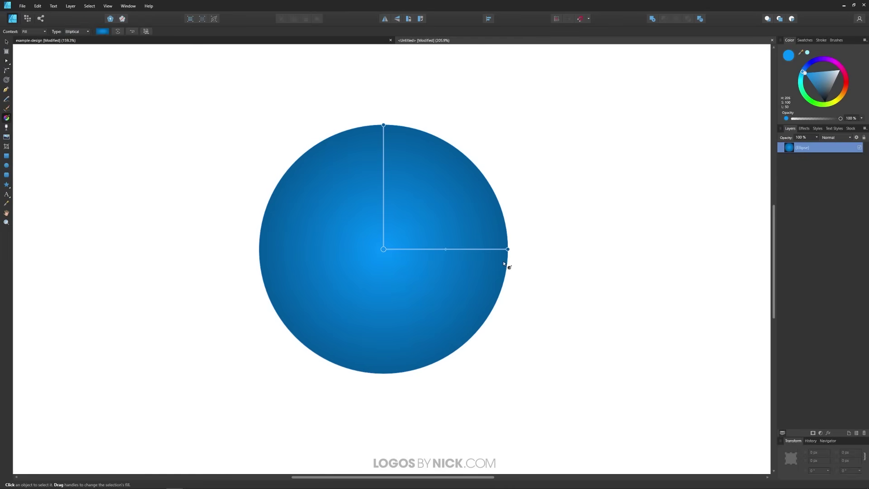
{"action": "left_click_drag", "start_coordinate": [508, 249], "coordinate": [413, 241]}
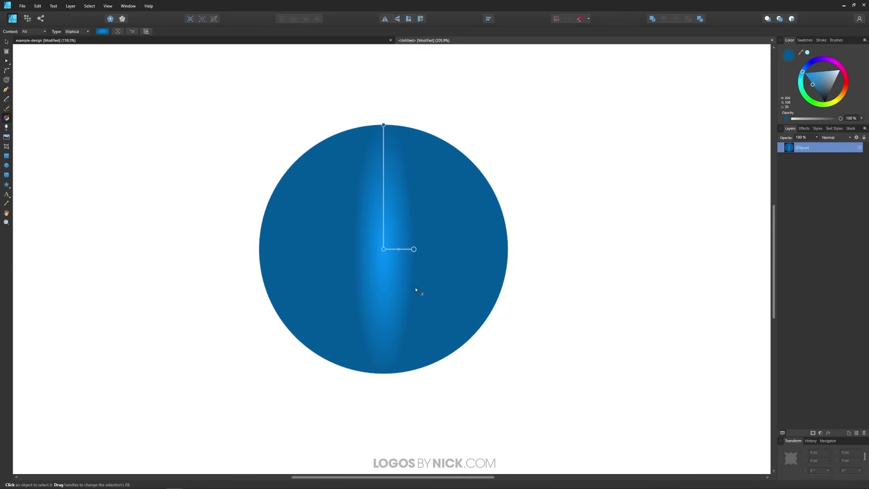
{"action": "key", "text": "ctrl+z"}
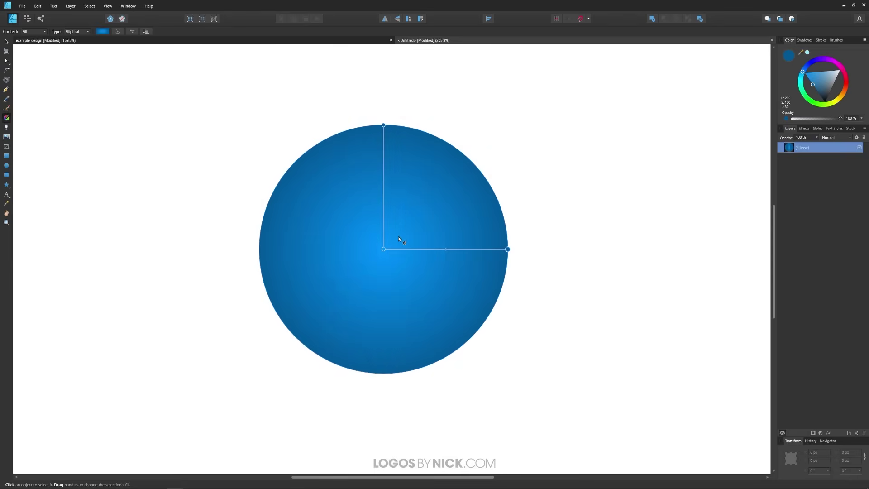
Change the circle's gradient type to Radial and set its center stop to white.
{"action": "left_click", "coordinate": [86, 32]}
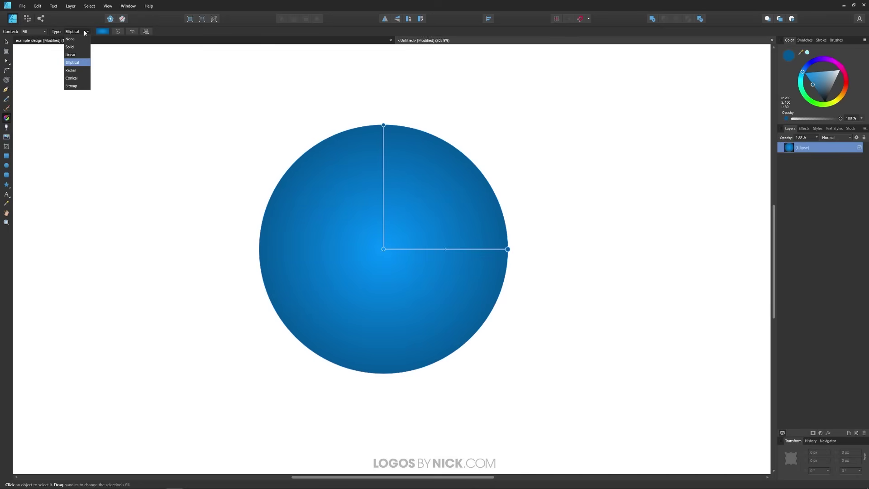
{"action": "left_click", "coordinate": [78, 71]}
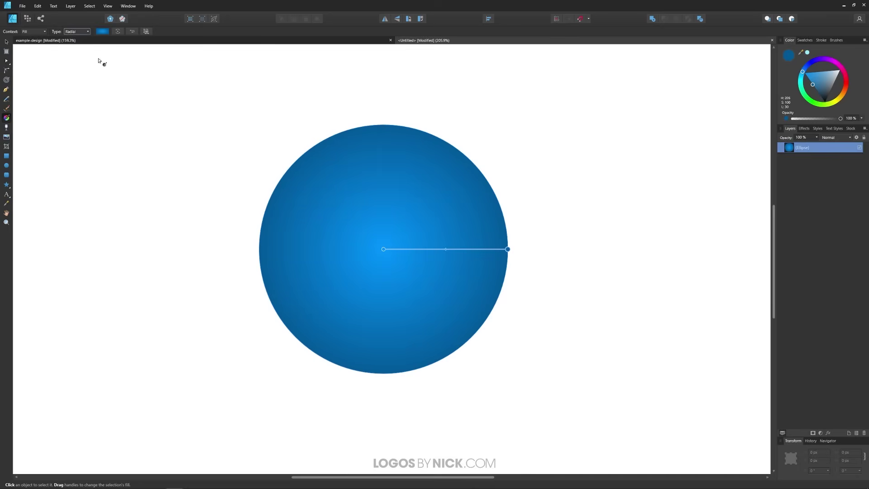
{"action": "left_click", "coordinate": [383, 249]}
{"action": "left_click_drag", "start_coordinate": [832, 87], "coordinate": [840, 70]}
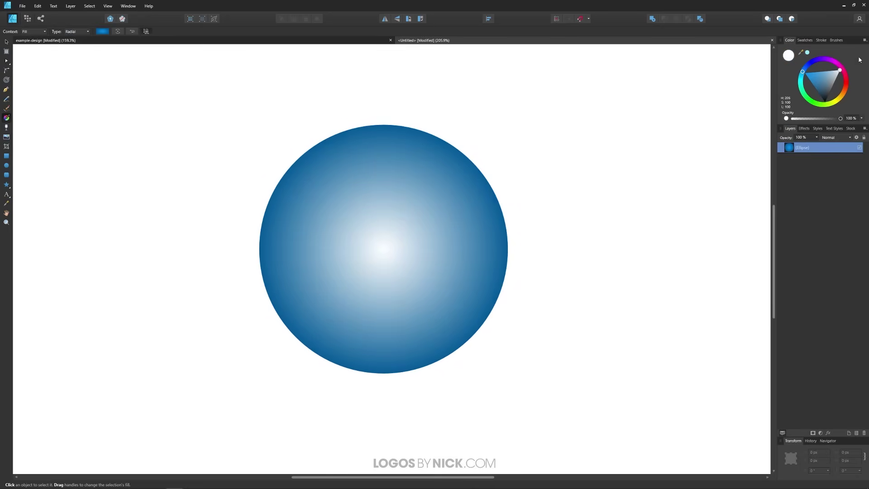
Pull the radial gradient's outer handle slightly inside the circle's edge and move its white center toward the upper right.
{"action": "left_click", "coordinate": [508, 249]}
{"action": "left_click_drag", "start_coordinate": [508, 249], "coordinate": [458, 246]}
{"action": "key", "text": "ctrl+z"}
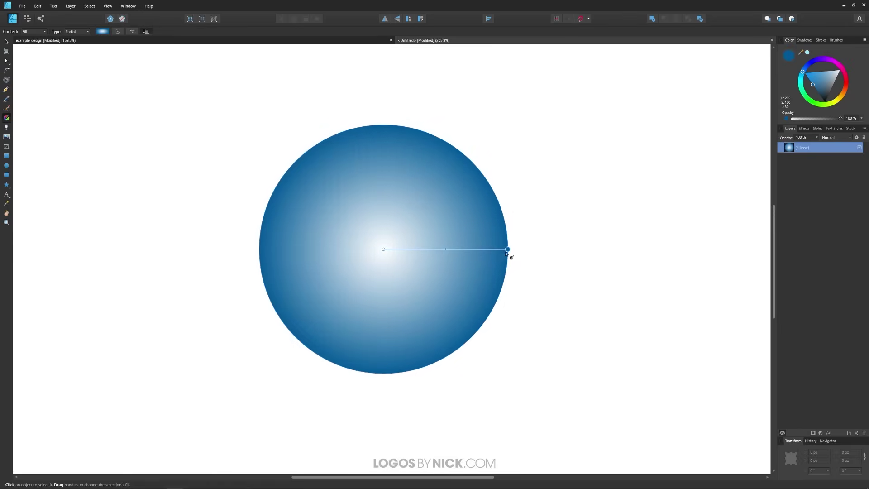
{"action": "mouse_move", "coordinate": [510, 253]}
{"action": "left_mouse_down"}
{"action": "mouse_move", "coordinate": [474, 255]}
{"action": "mouse_move", "coordinate": [495, 255]}
{"action": "left_mouse_up"}
{"action": "left_click_drag", "start_coordinate": [384, 247], "coordinate": [409, 209]}
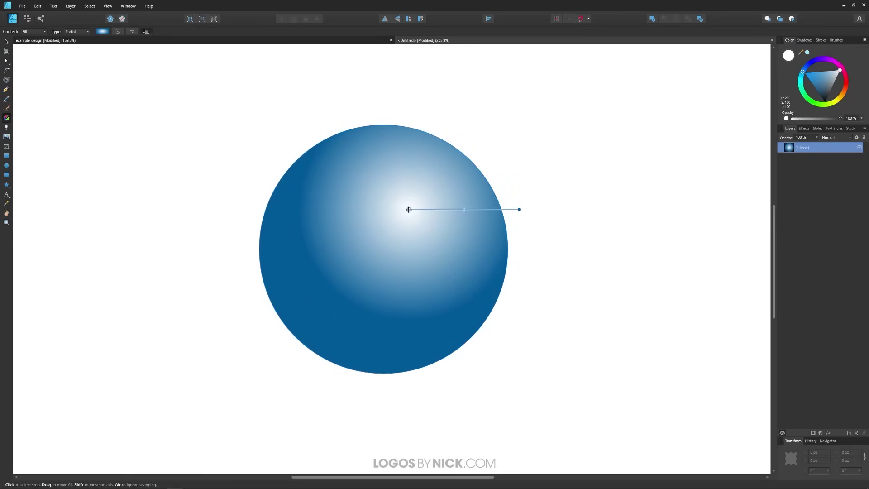
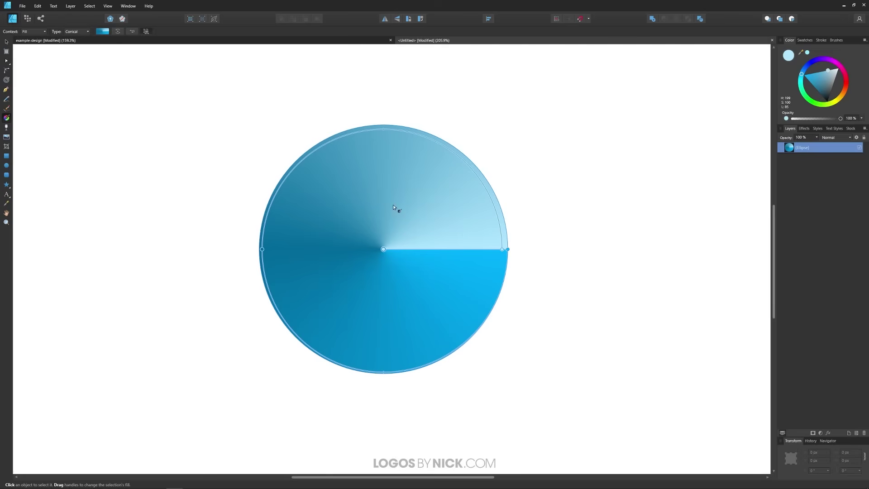
Recolor the conical gradient's end stop at the circle's right edge to yellow and its stop at the left edge to dark blue.
{"action": "left_click", "coordinate": [508, 249]}
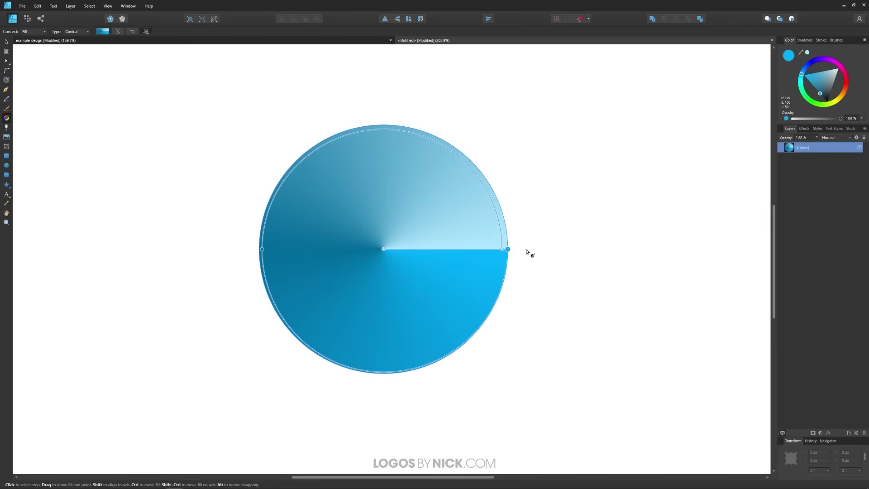
{"action": "mouse_move", "coordinate": [849, 101]}
{"action": "left_mouse_down"}
{"action": "mouse_move", "coordinate": [848, 84]}
{"action": "mouse_move", "coordinate": [822, 108]}
{"action": "mouse_move", "coordinate": [842, 115]}
{"action": "left_mouse_up"}
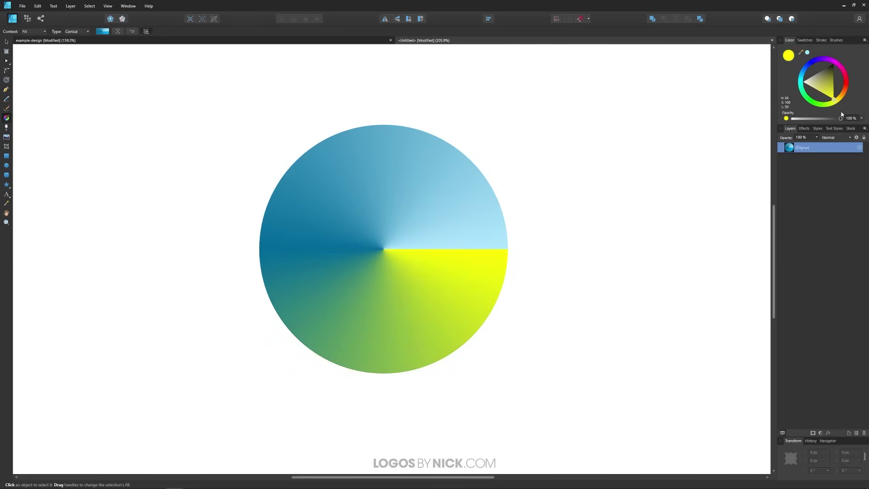
{"action": "left_click", "coordinate": [262, 249]}
{"action": "left_click_drag", "start_coordinate": [802, 75], "coordinate": [809, 59]}
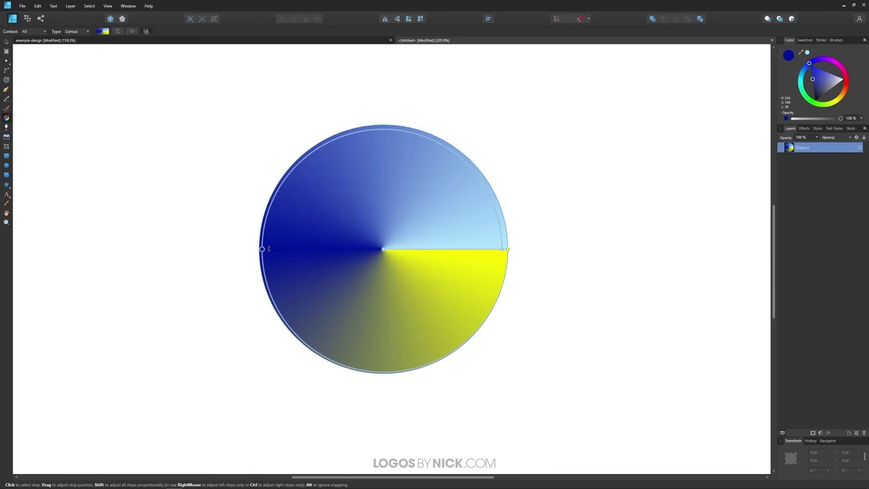
Move the dark blue stop along the arc to the circle's lower left and add a green stop on the arc's left side.
{"action": "left_click_drag", "start_coordinate": [262, 249], "coordinate": [346, 310]}
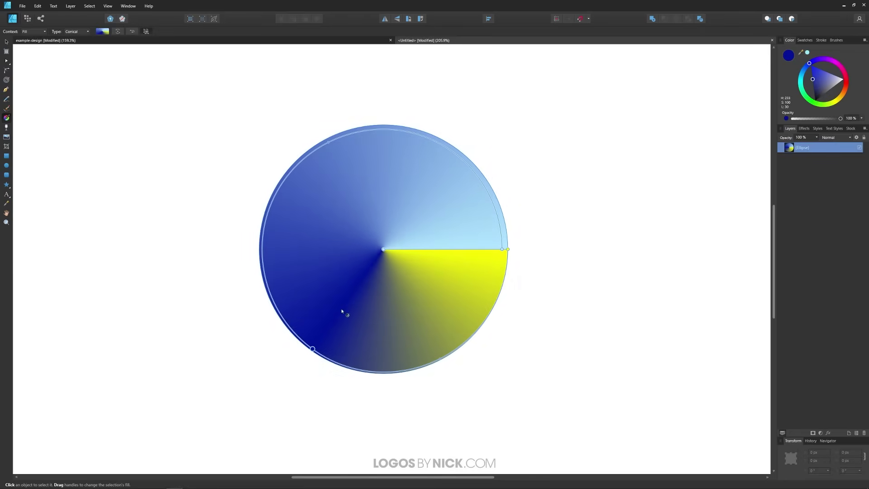
{"action": "left_click", "coordinate": [267, 223]}
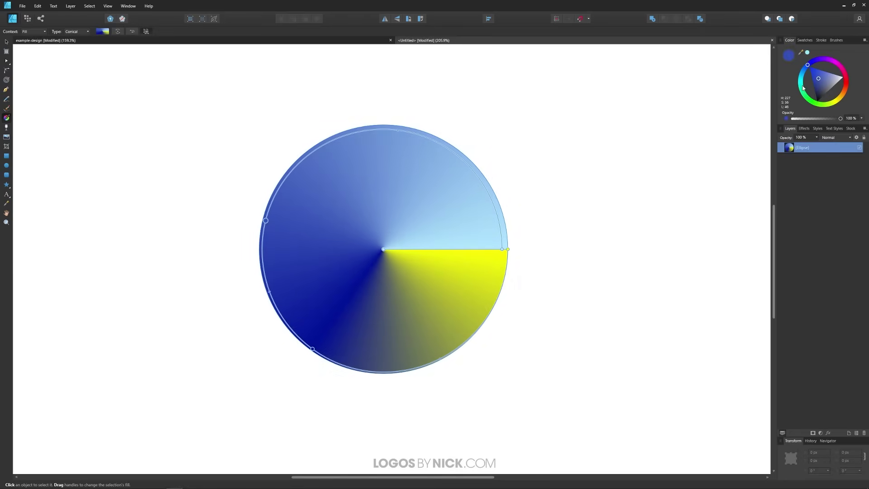
{"action": "left_click", "coordinate": [813, 105]}
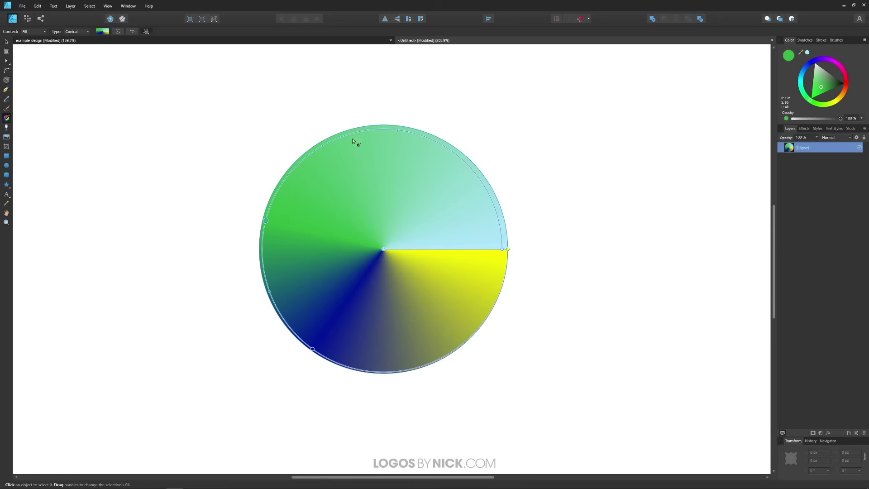
Add a golden yellow stop near the top of the conical gradient's arc and a crimson stop on its upper right.
{"action": "left_click", "coordinate": [364, 132]}
{"action": "left_click_drag", "start_coordinate": [826, 98], "coordinate": [852, 109]}
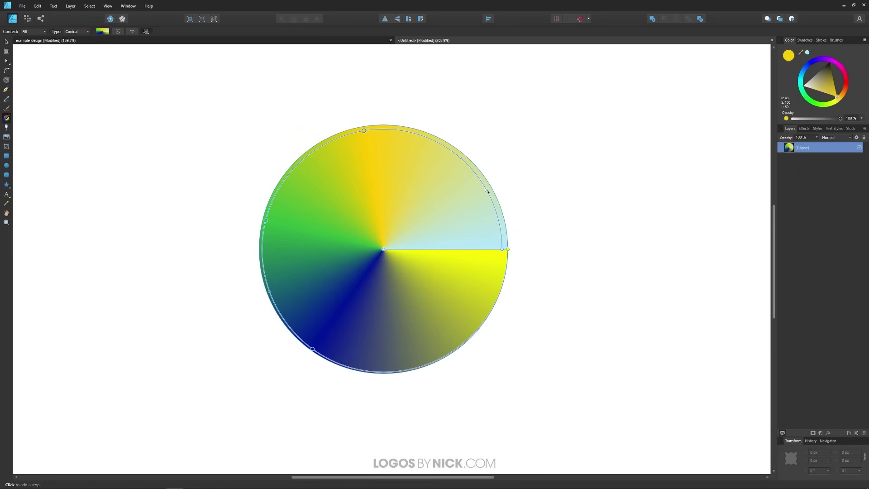
{"action": "left_click", "coordinate": [485, 190]}
{"action": "left_click_drag", "start_coordinate": [843, 96], "coordinate": [848, 73]}
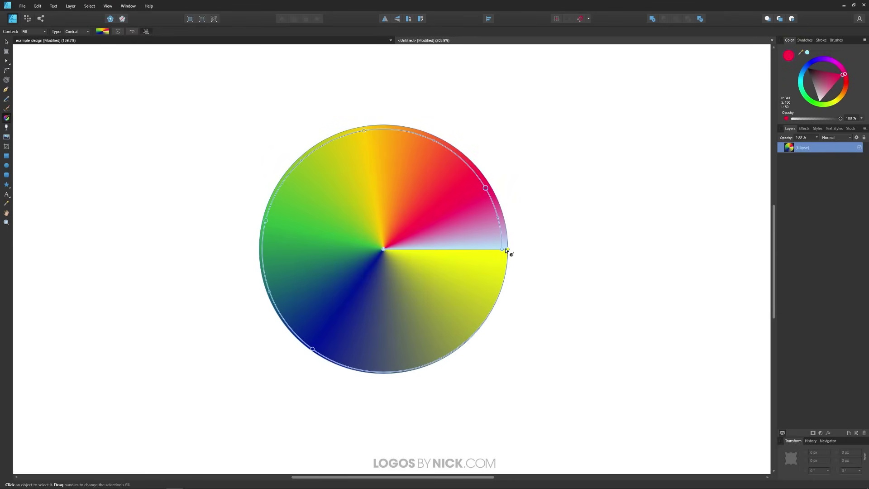
Recolor the conical gradient's pale end stop to a deeper light blue and adjust its center and outer handle positions slightly.
{"action": "left_click", "coordinate": [503, 249]}
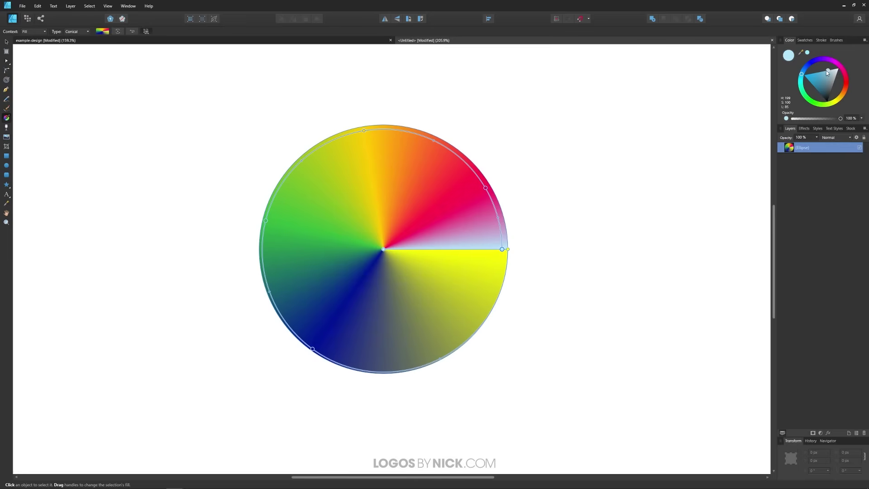
{"action": "mouse_move", "coordinate": [801, 73]}
{"action": "left_mouse_down"}
{"action": "mouse_move", "coordinate": [826, 70]}
{"action": "mouse_move", "coordinate": [800, 73]}
{"action": "left_mouse_up"}
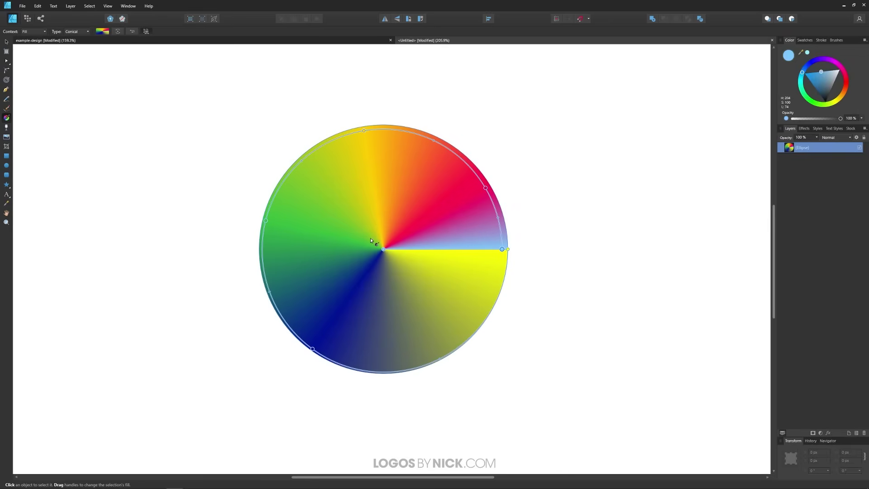
{"action": "left_click_drag", "start_coordinate": [382, 249], "coordinate": [401, 249]}
{"action": "left_click_drag", "start_coordinate": [510, 248], "coordinate": [498, 283]}
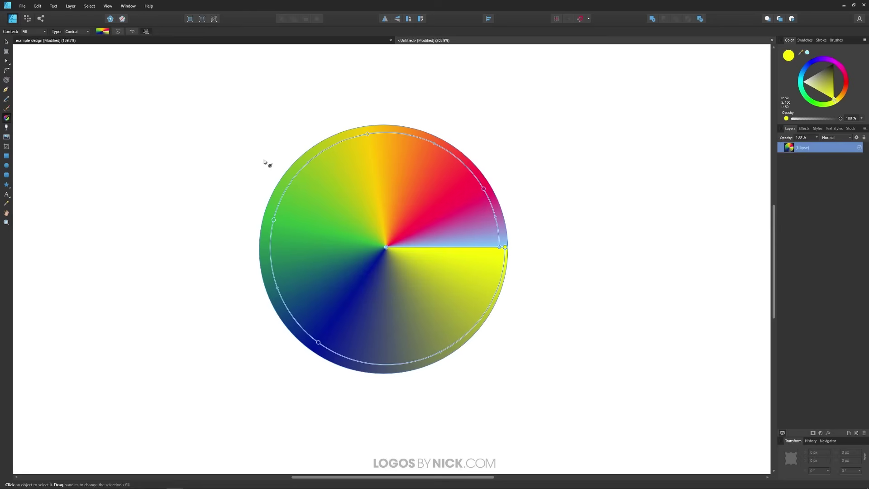
Replace the conical fill with a fresh linear gradient stretched horizontally from the circle's left edge to its right edge.
{"action": "left_click", "coordinate": [89, 32]}
{"action": "left_click", "coordinate": [79, 51]}
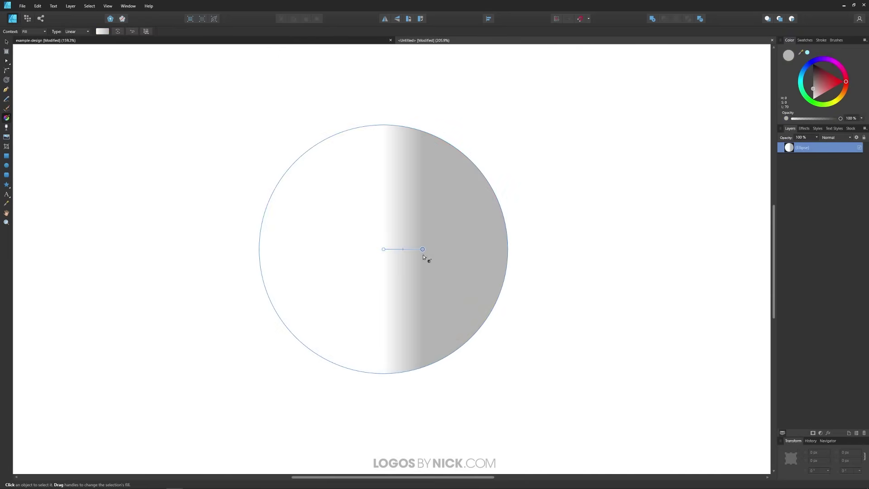
{"action": "left_click_drag", "start_coordinate": [384, 249], "coordinate": [259, 249]}
{"action": "left_click_drag", "start_coordinate": [423, 249], "coordinate": [504, 249]}
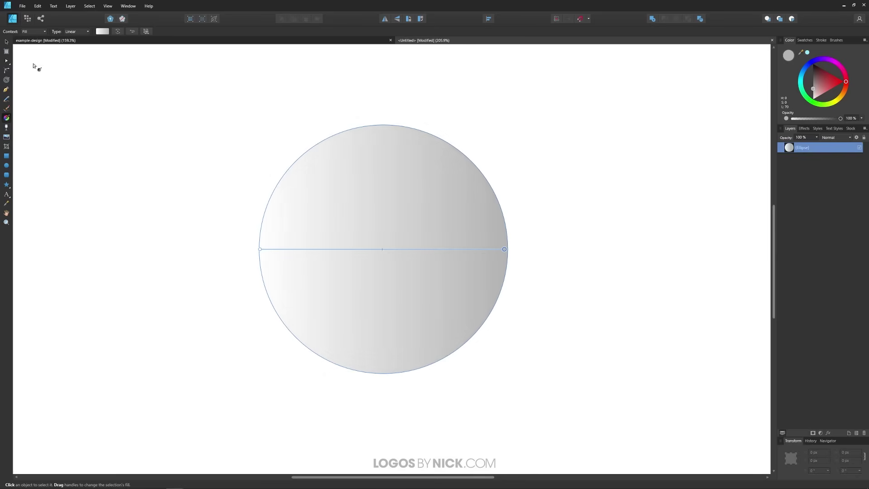
Set the linear gradient's first stop to pure red and its last stop to light pink in the gradient editor.
{"action": "left_click", "coordinate": [102, 31]}
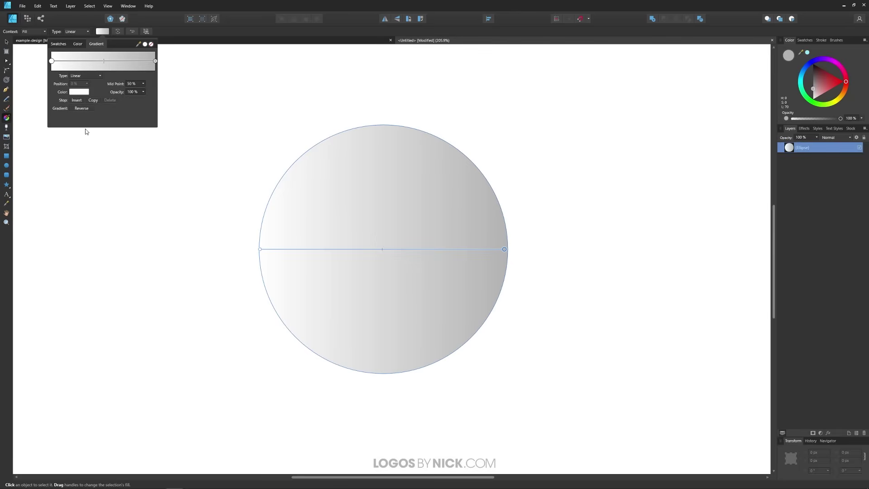
{"action": "left_click", "coordinate": [51, 62]}
{"action": "left_click", "coordinate": [76, 93]}
{"action": "left_click_drag", "start_coordinate": [83, 140], "coordinate": [99, 136]}
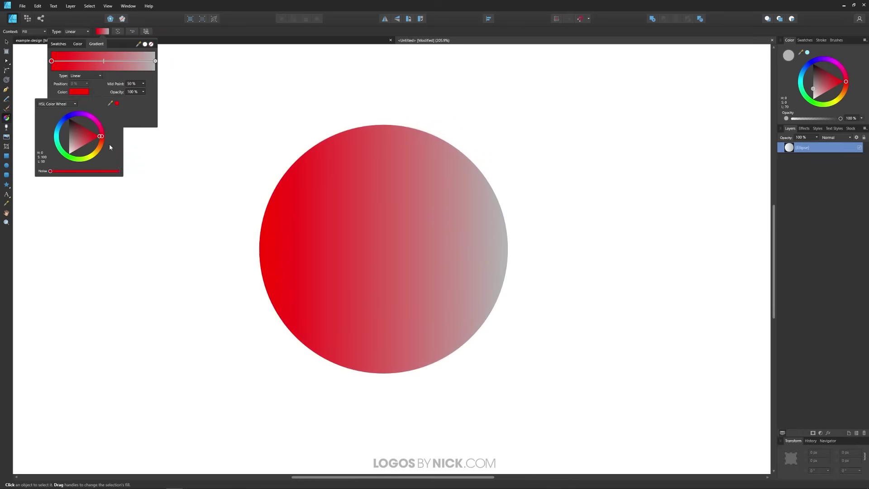
{"action": "left_click", "coordinate": [155, 61]}
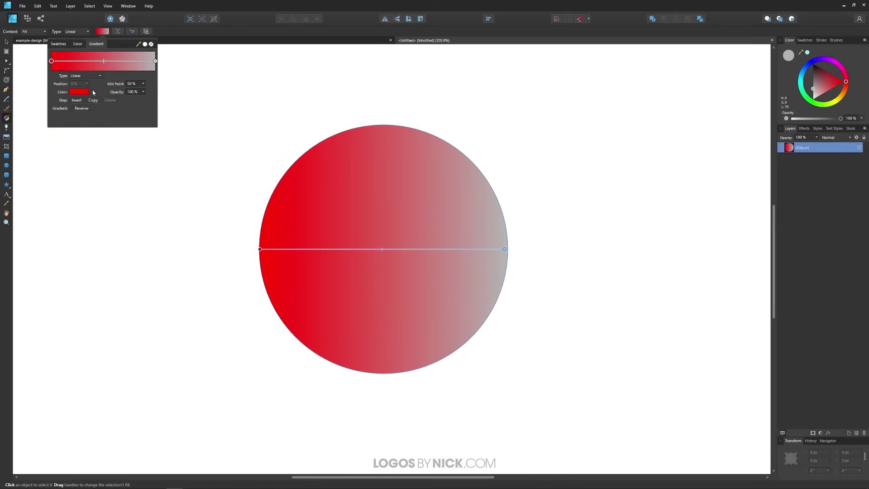
{"action": "left_click", "coordinate": [155, 60]}
{"action": "left_click", "coordinate": [85, 92]}
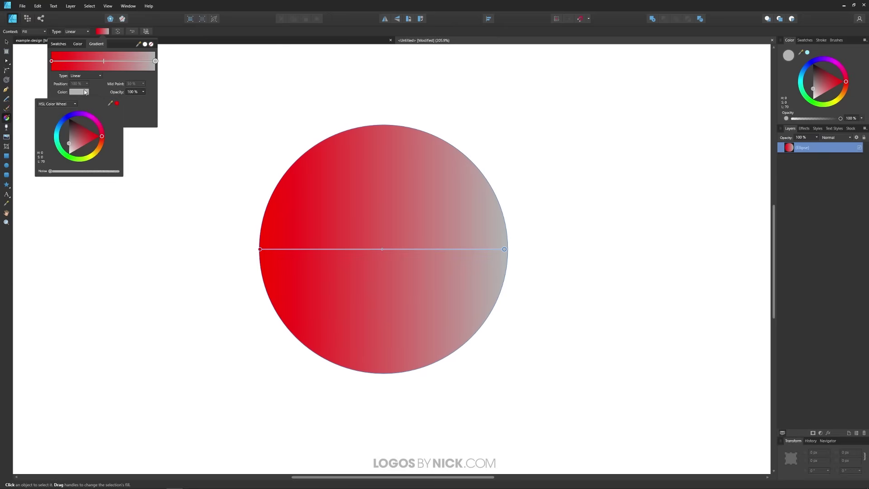
{"action": "left_click_drag", "start_coordinate": [98, 149], "coordinate": [74, 159]}
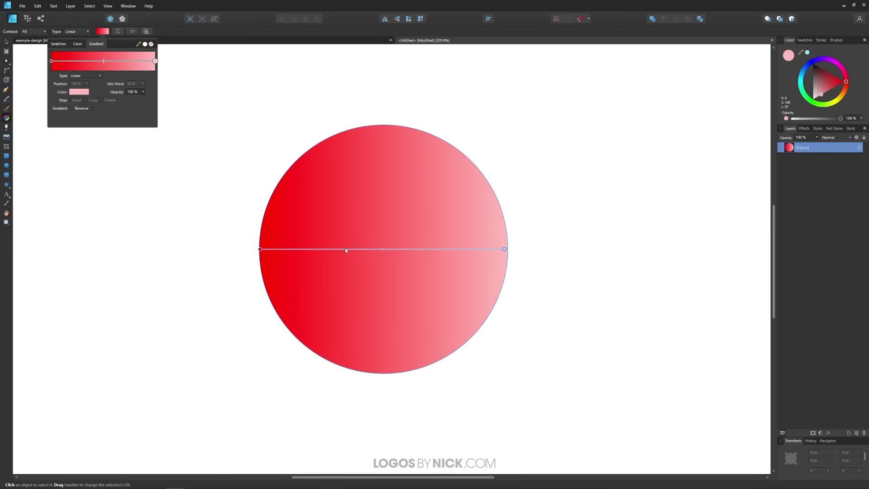
Reverse the red-to-pink gradient and reverse it back.
{"action": "left_click", "coordinate": [81, 108]}
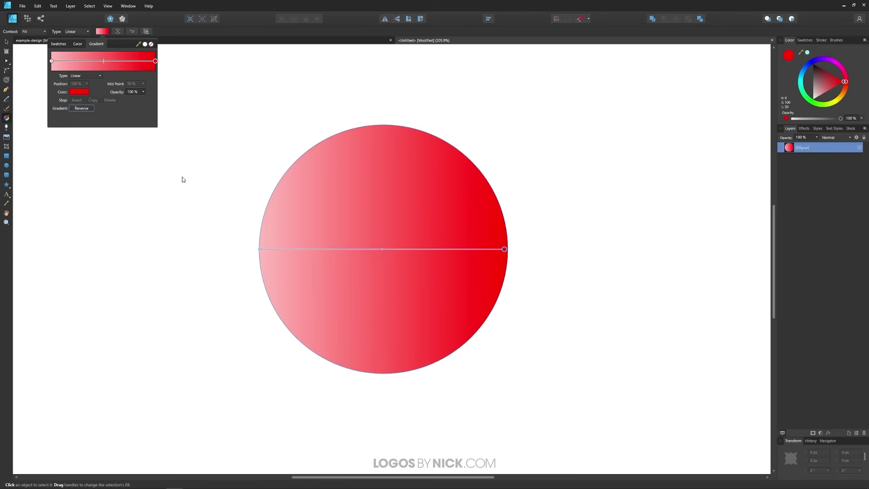
{"action": "left_click", "coordinate": [82, 109]}
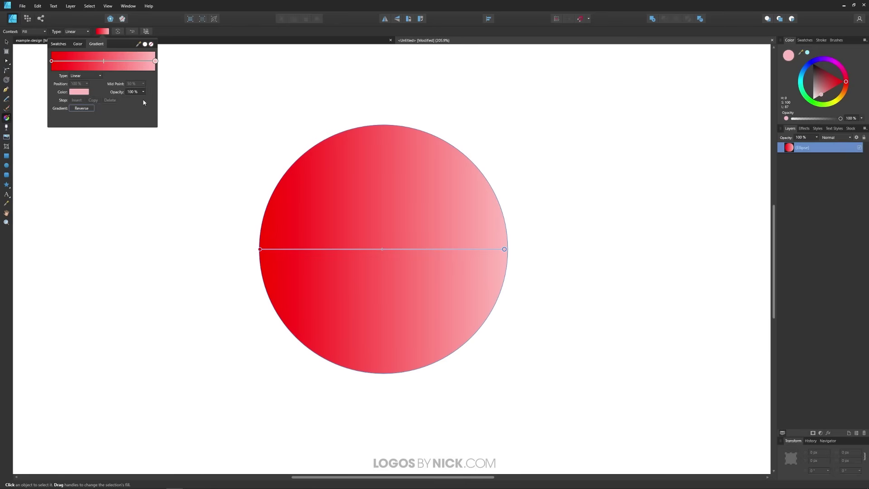
Rotate the linear gradient to vertical and place its red handle at the circle's bottom and its pink handle at the top.
{"action": "left_click", "coordinate": [120, 35]}
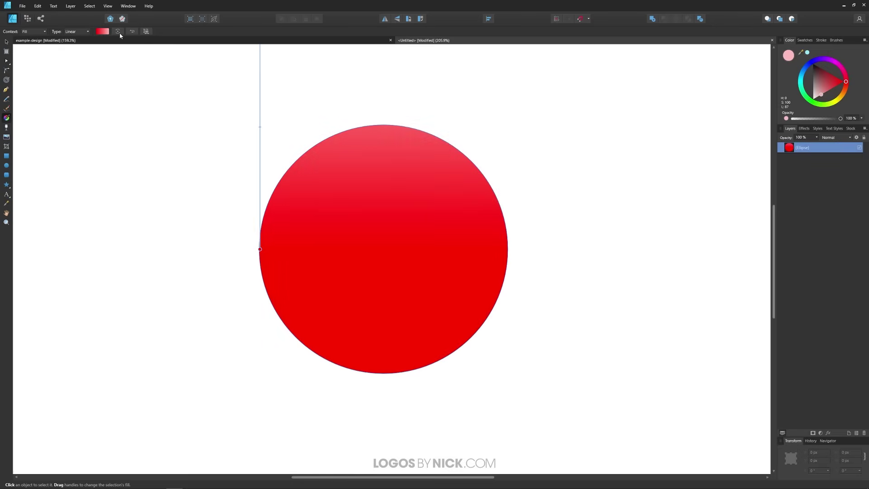
{"action": "scroll", "coordinate": [303, 221], "scroll_direction": "down", "scroll_amount": 2}
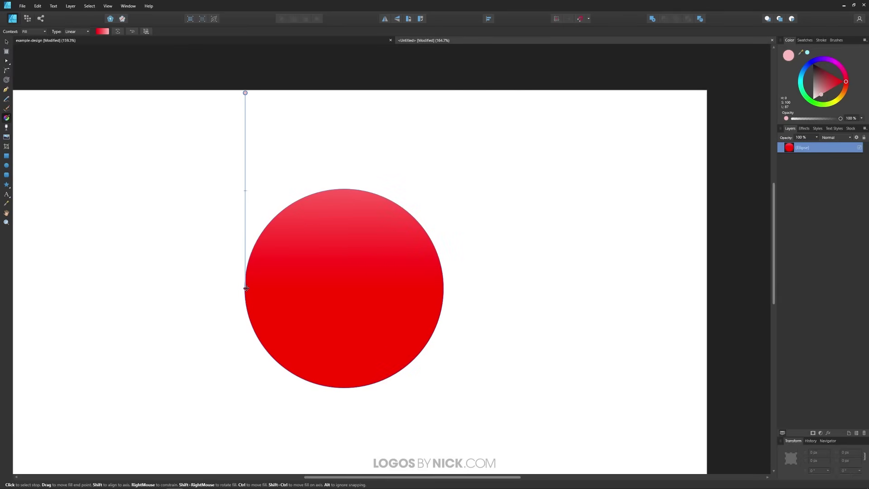
{"action": "left_click_drag", "start_coordinate": [246, 288], "coordinate": [347, 383]}
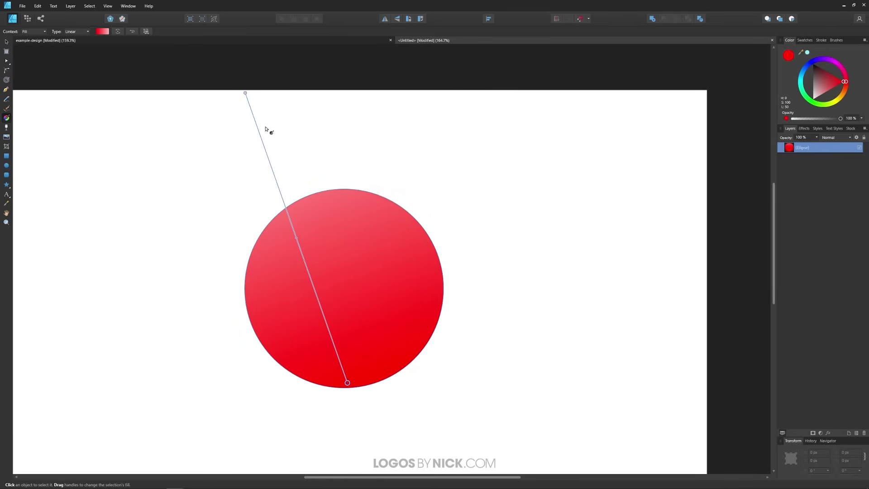
{"action": "left_click_drag", "start_coordinate": [245, 93], "coordinate": [348, 200]}
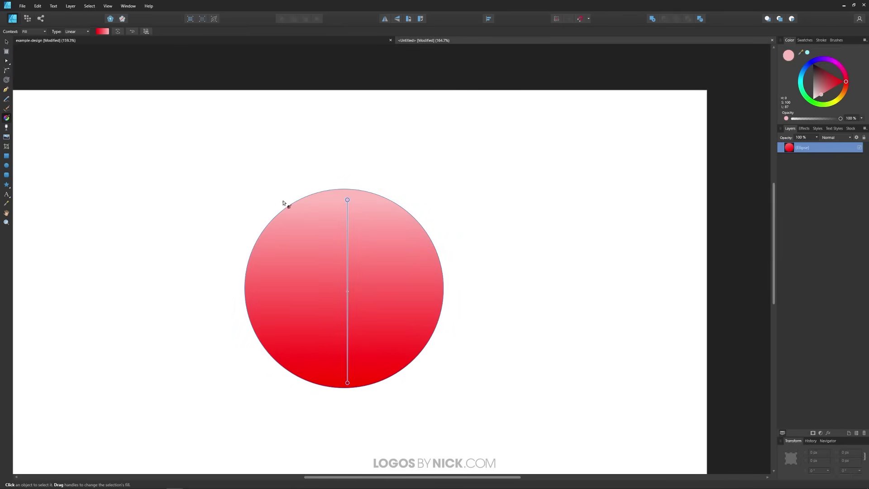
Rotate the gradient back to horizontal, fit its handles inside the circle's side edges, and reverse its colors.
{"action": "left_click", "coordinate": [118, 31]}
{"action": "left_click_drag", "start_coordinate": [346, 383], "coordinate": [434, 286]}
{"action": "left_click_drag", "start_coordinate": [165, 381], "coordinate": [259, 285]}
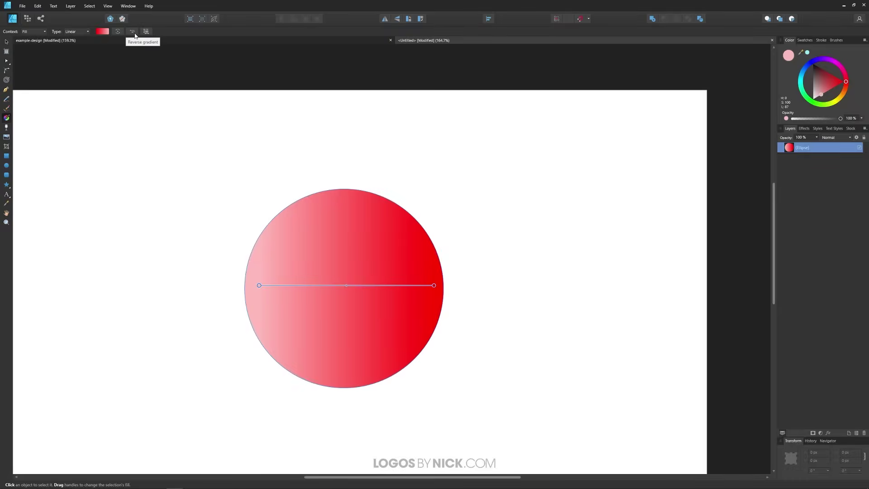
{"action": "left_click", "coordinate": [133, 32]}
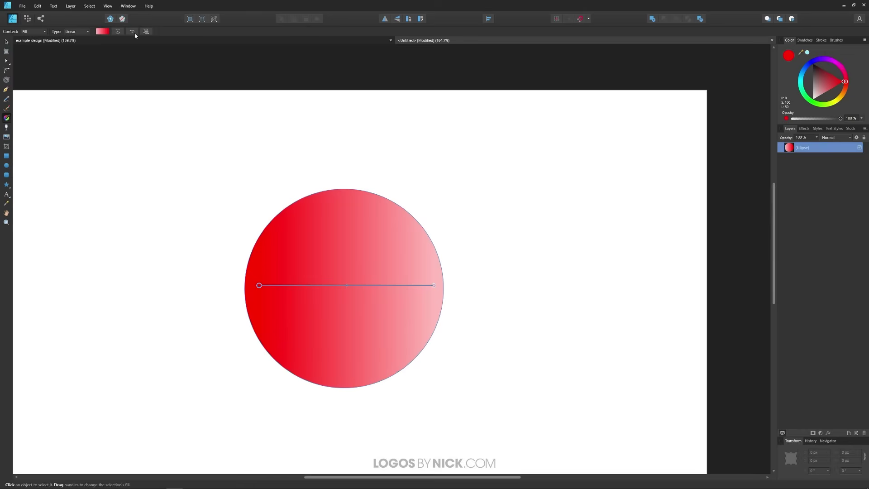
Change the circle's gradient type from Linear to Elliptical.
{"action": "left_click", "coordinate": [105, 32]}
{"action": "left_click", "coordinate": [106, 32]}
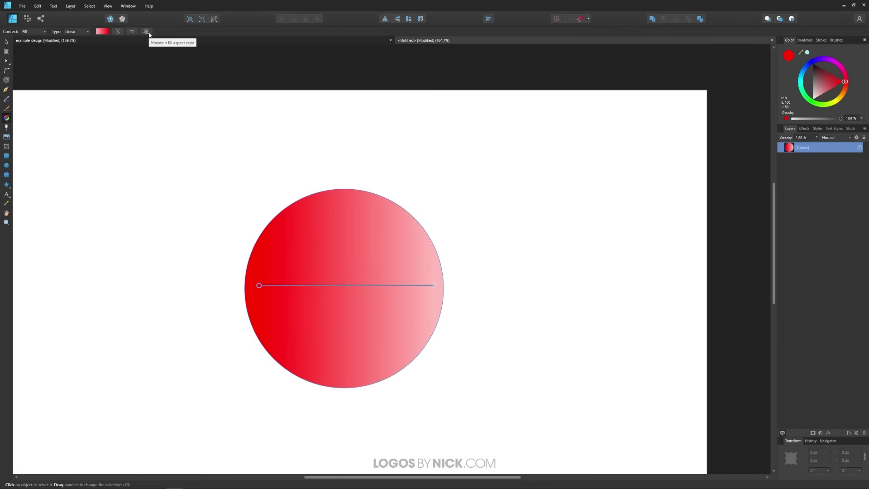
{"action": "left_click", "coordinate": [103, 32]}
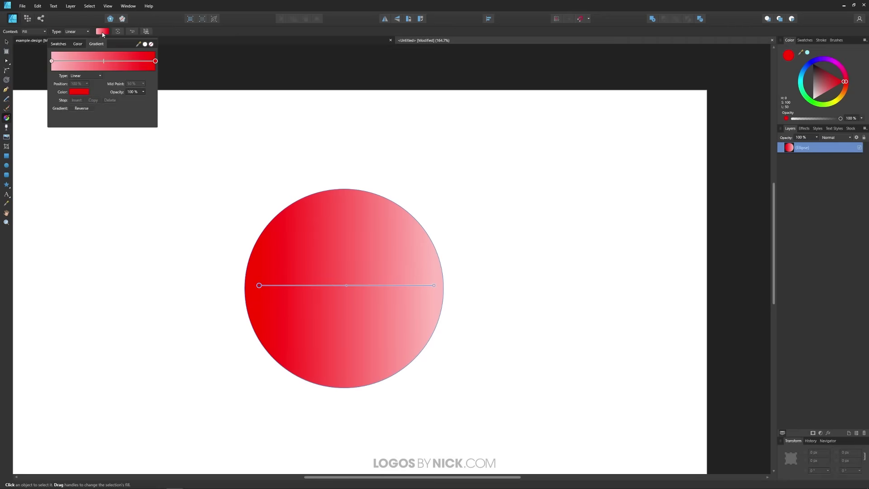
{"action": "left_click", "coordinate": [83, 31]}
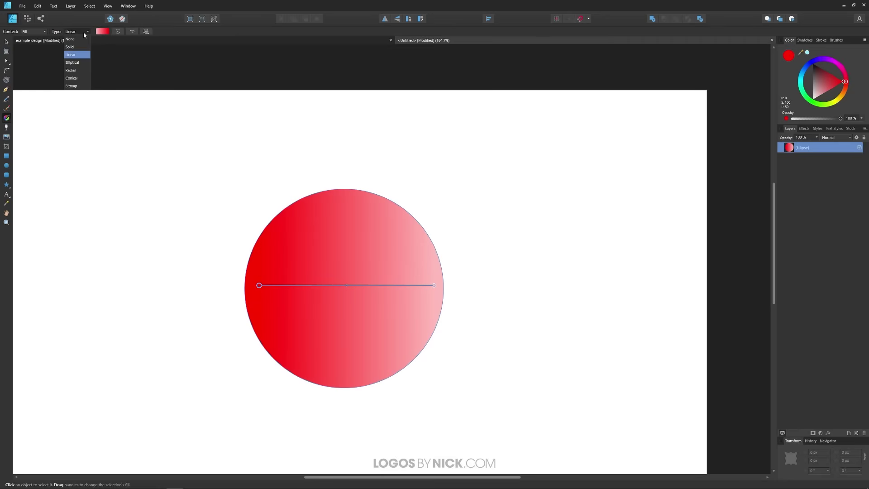
{"action": "left_click", "coordinate": [77, 63]}
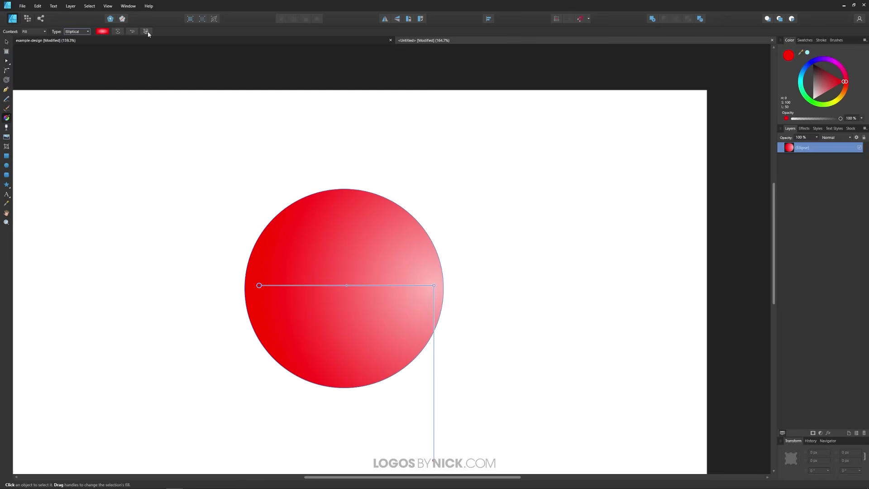
Shrink both axes of the elliptical gradient in proportion, and shorten the vertical axis alone to about half the horizontal one.
{"action": "left_click_drag", "start_coordinate": [434, 460], "coordinate": [375, 317]}
{"action": "double_click", "coordinate": [375, 317]}
{"action": "left_click_drag", "start_coordinate": [434, 460], "coordinate": [456, 414]}
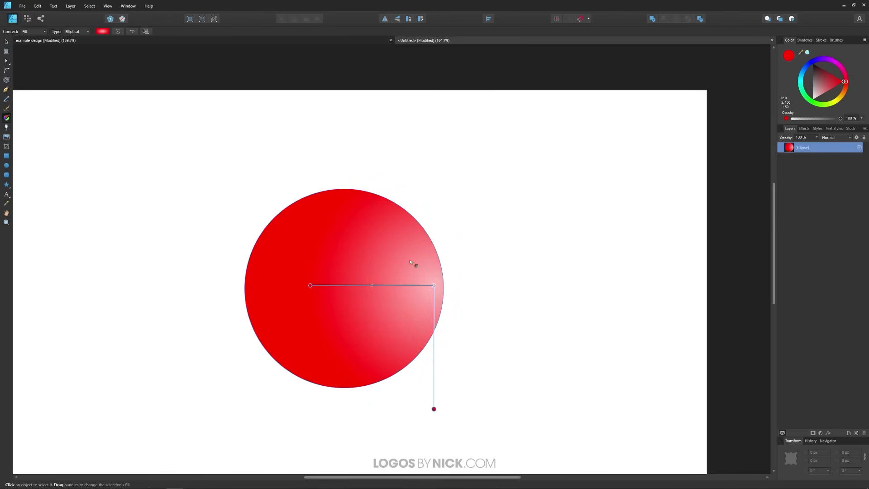
{"action": "left_click_drag", "start_coordinate": [433, 409], "coordinate": [437, 344]}
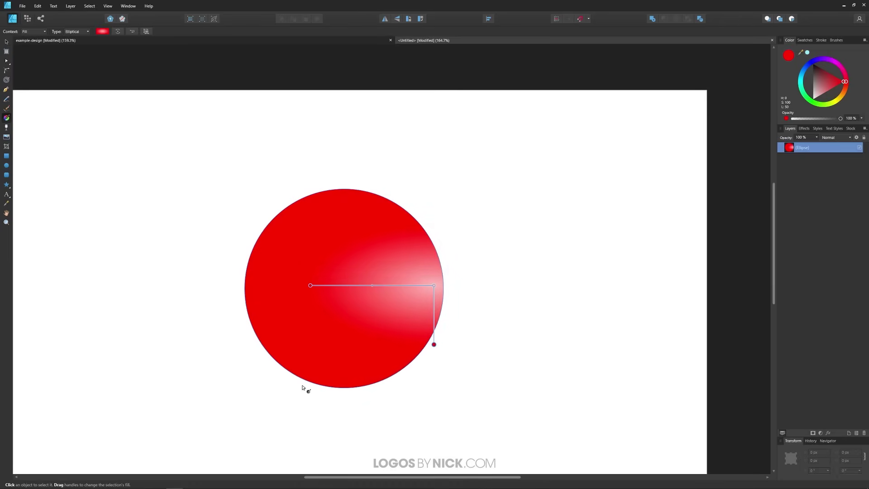
{"action": "left_click_drag", "start_coordinate": [343, 388], "coordinate": [354, 346]}
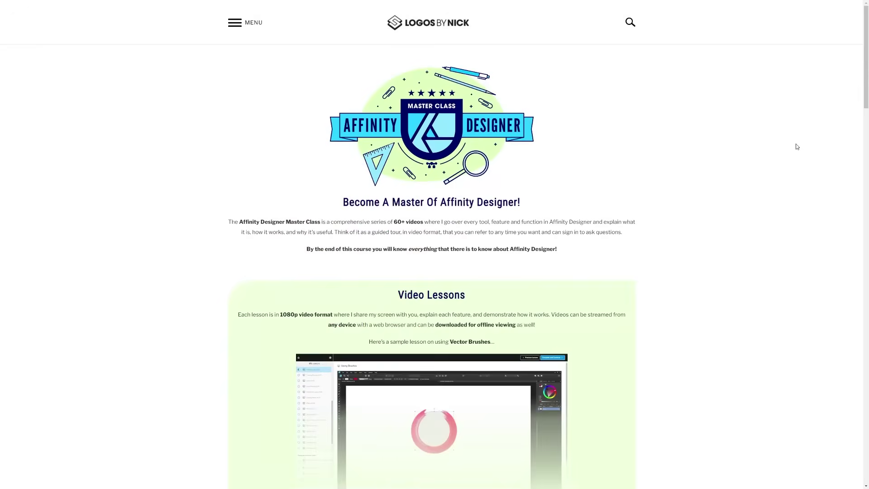
{"action": "scroll", "coordinate": [796, 143], "scroll_direction": "down", "scroll_amount": 8}
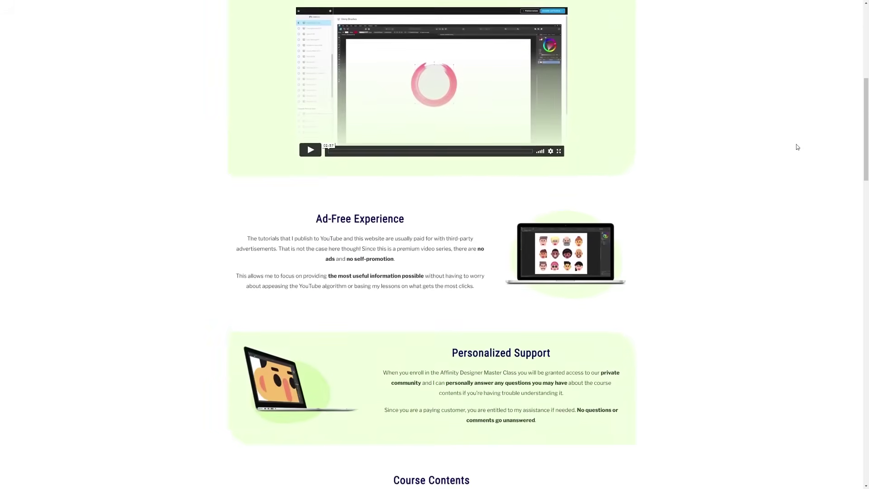
{"action": "scroll", "coordinate": [797, 144], "scroll_direction": "down", "scroll_amount": 5}
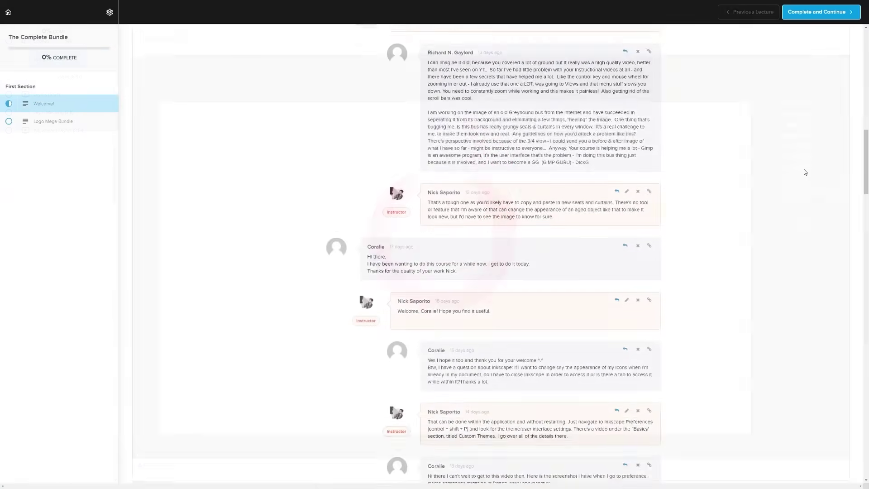
{"action": "scroll", "coordinate": [805, 172], "scroll_direction": "down", "scroll_amount": 2}
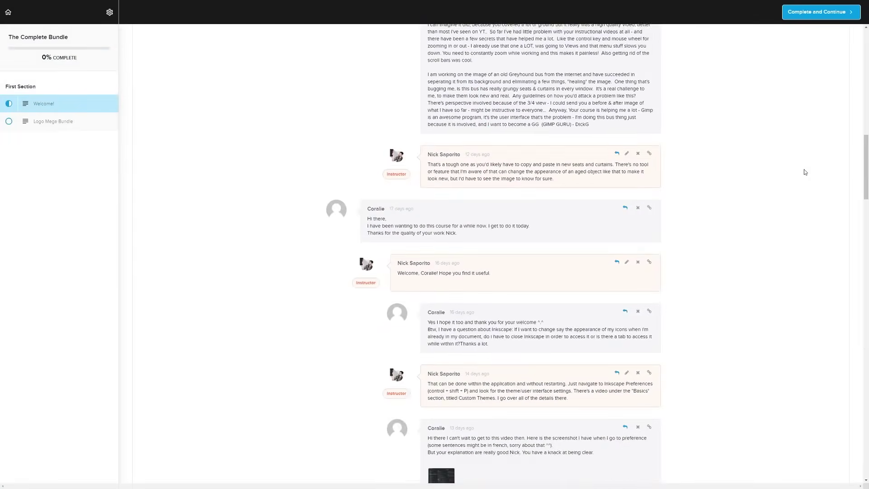
{"action": "scroll", "coordinate": [805, 172], "scroll_direction": "down", "scroll_amount": 8}
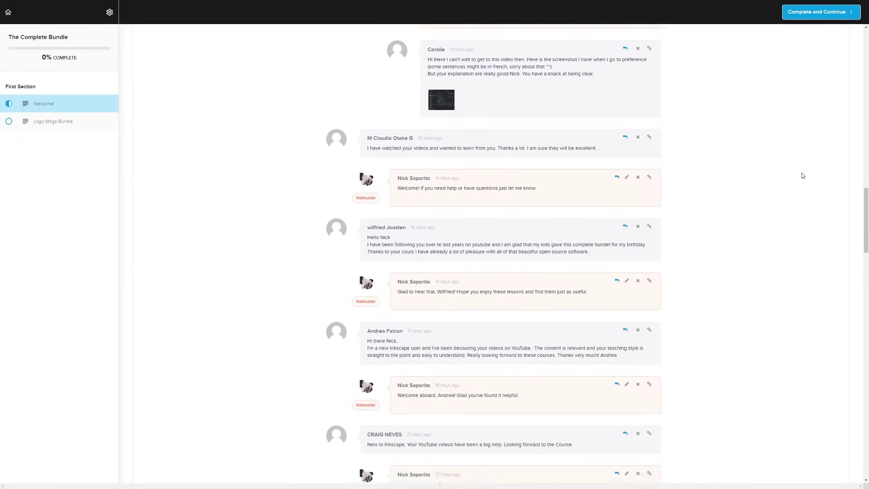
{"action": "scroll", "coordinate": [802, 175], "scroll_direction": "down", "scroll_amount": 5}
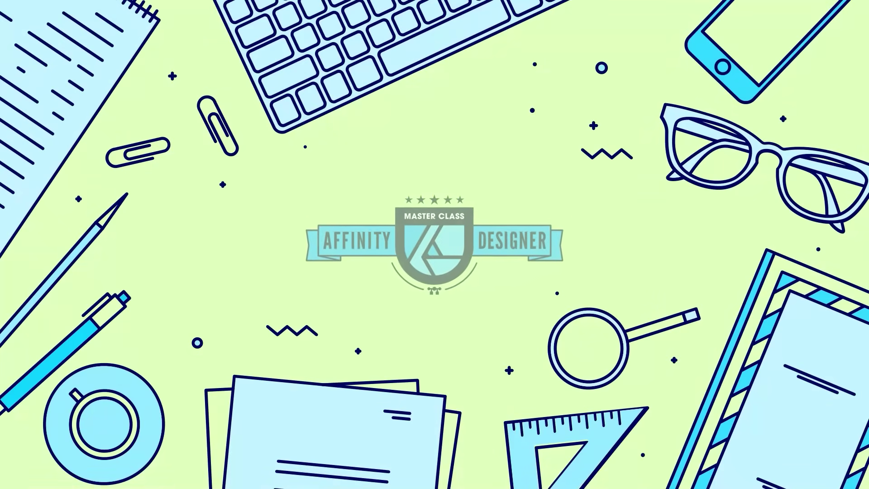